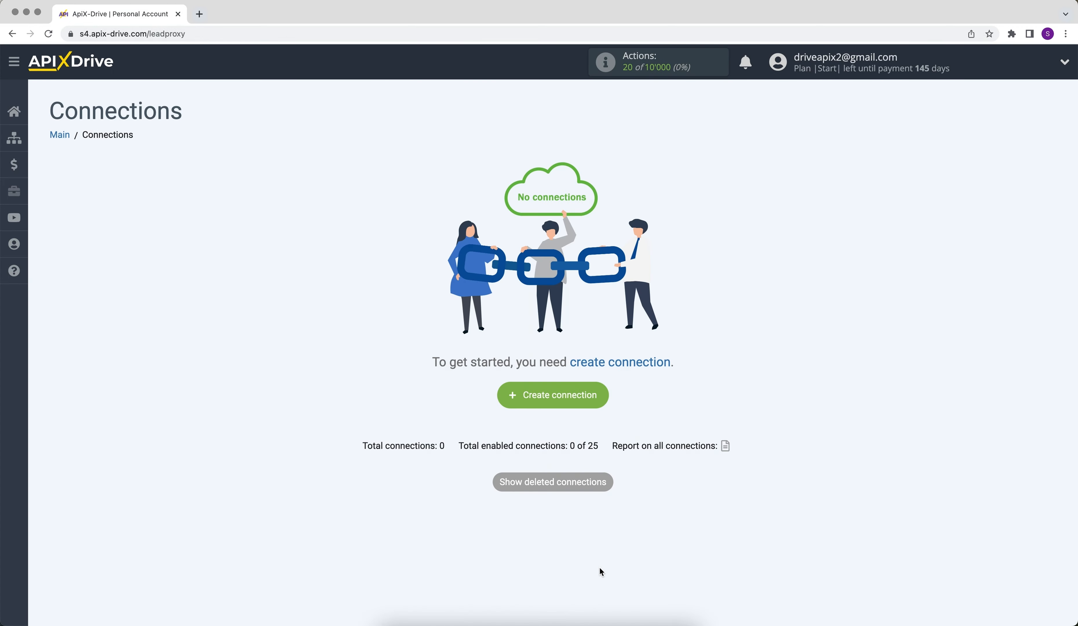
Create a new connection with Formaloo as the data source system.
left_click(518, 398)
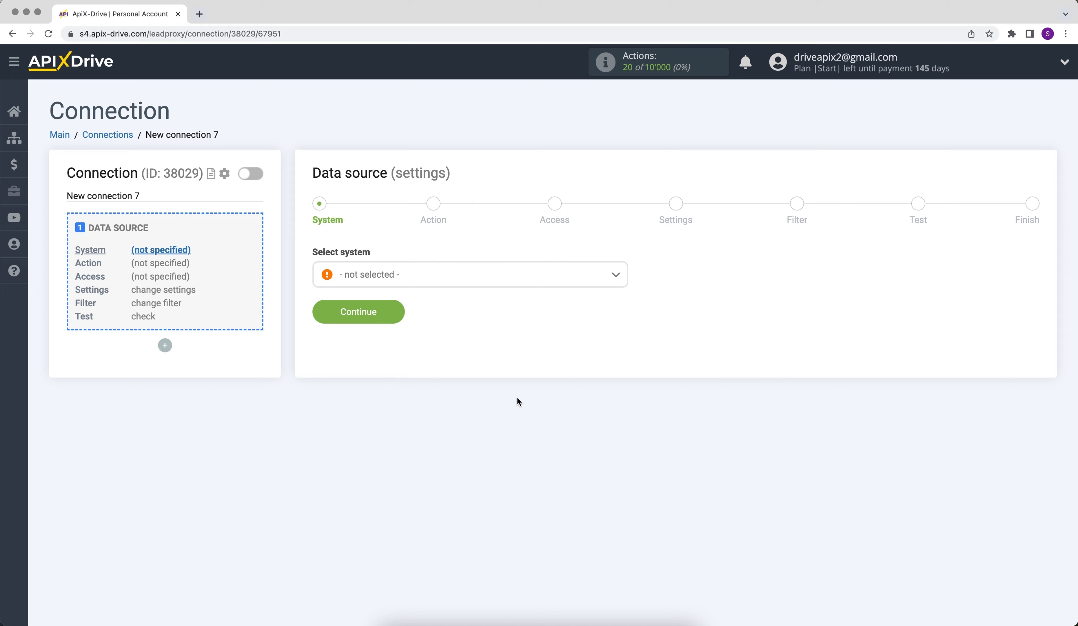
left_click(530, 282)
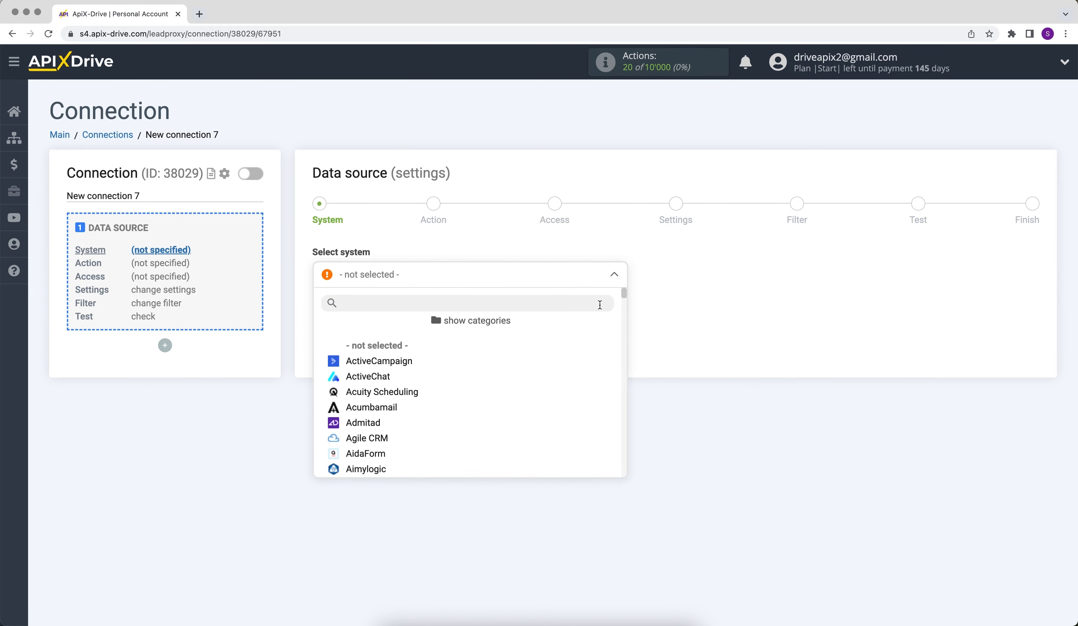
scroll(626, 297, "down", 1)
left_click_drag(625, 297, 624, 344)
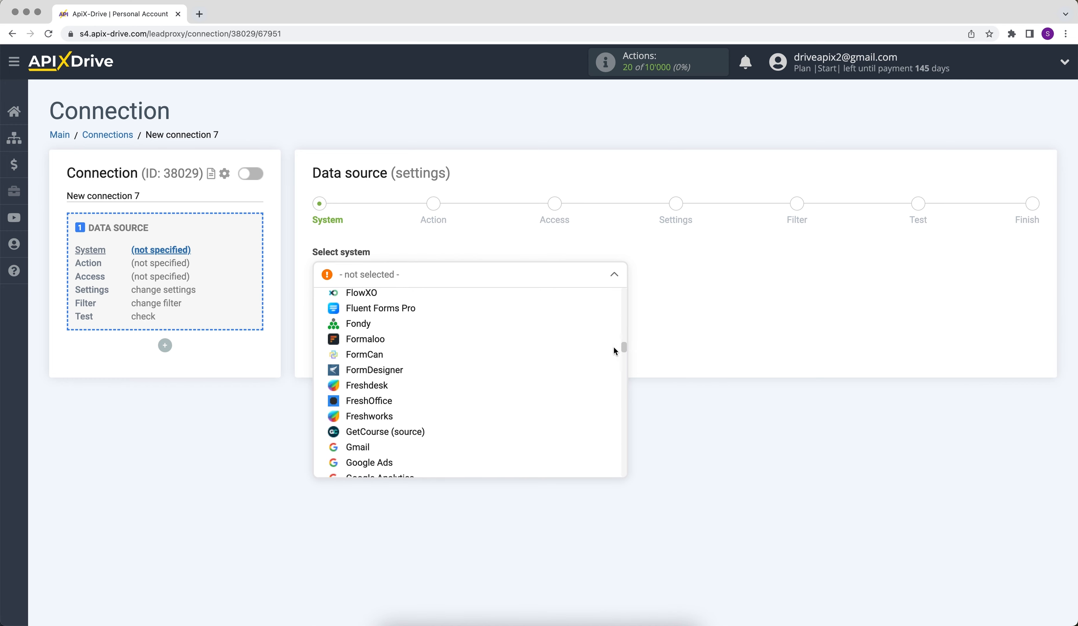
left_click(389, 343)
left_click(330, 317)
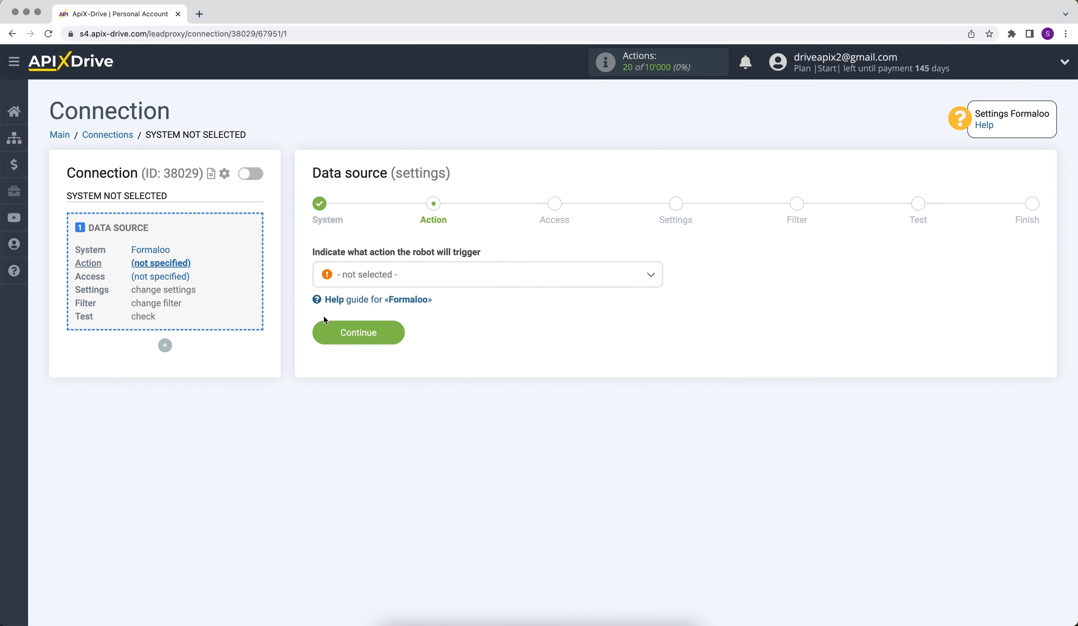
Choose Get DATA as the Formaloo source action.
left_click(365, 280)
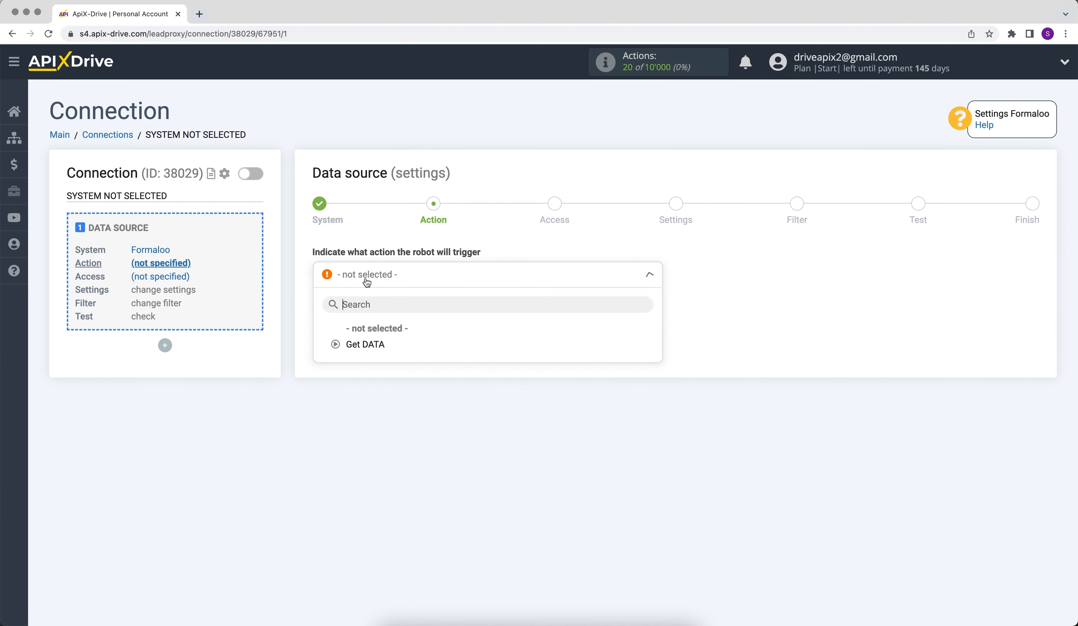
left_click(373, 342)
left_click(318, 330)
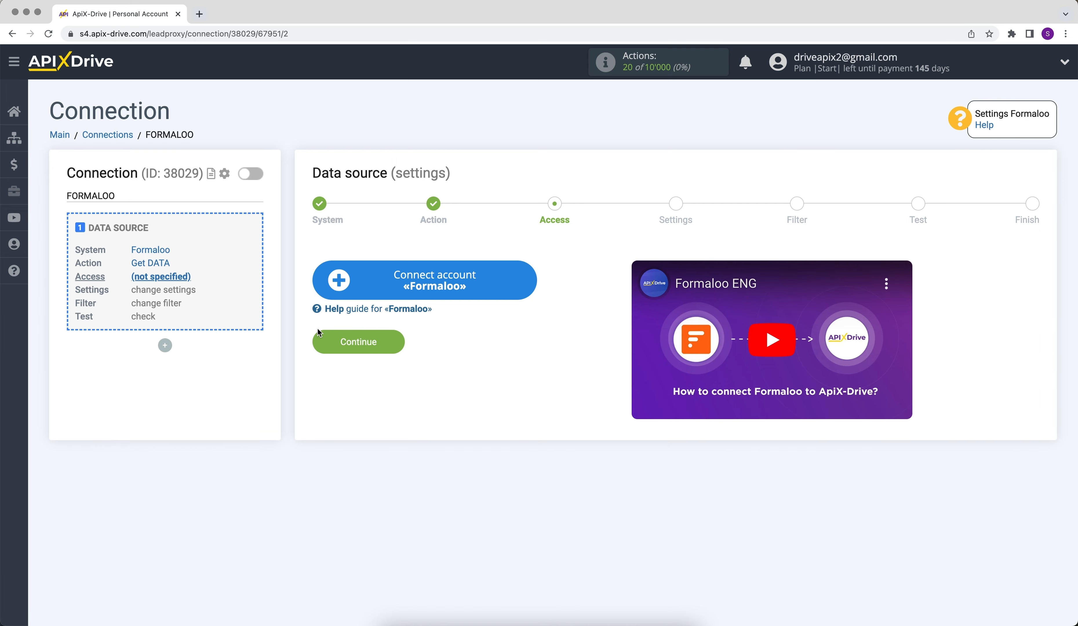
Connect the Formaloo account to the data source and move on to settings.
left_click(331, 289)
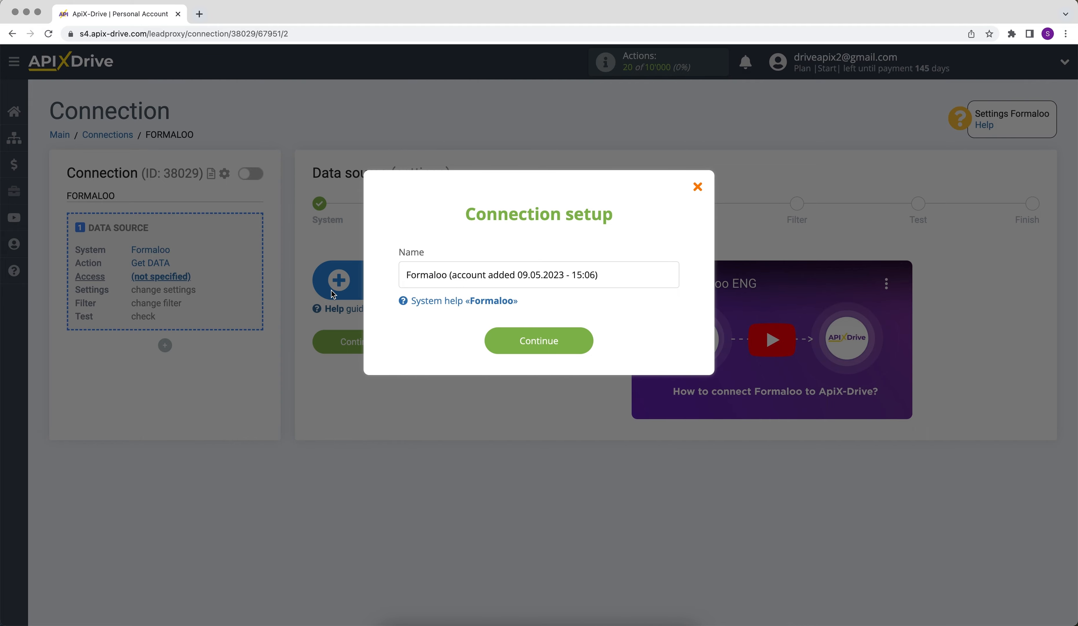
left_click(497, 343)
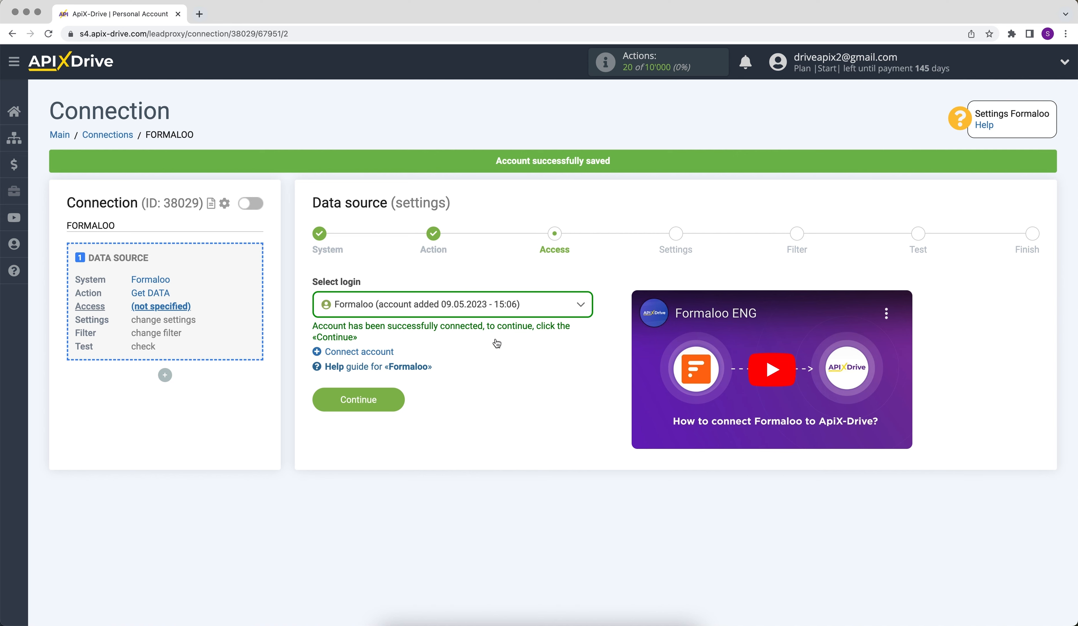
left_click(501, 316)
left_click(501, 389)
left_click(322, 398)
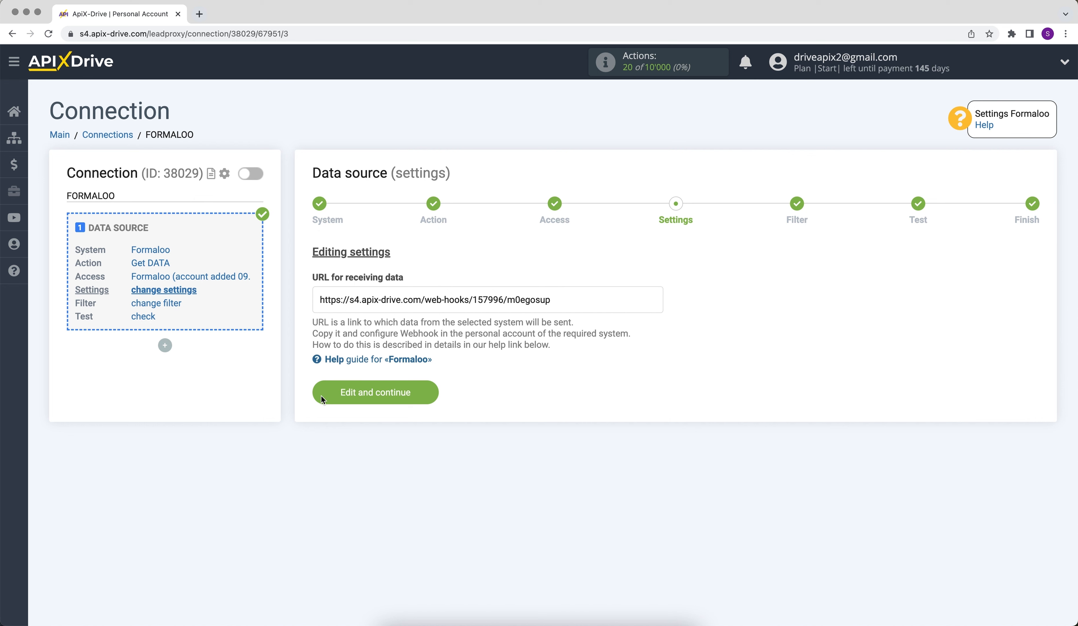
Copy the generated ApiX-Drive webhook URL.
left_click_drag(319, 300, 547, 301)
key("ctrl+c")
right_click(543, 302)
left_click(557, 326)
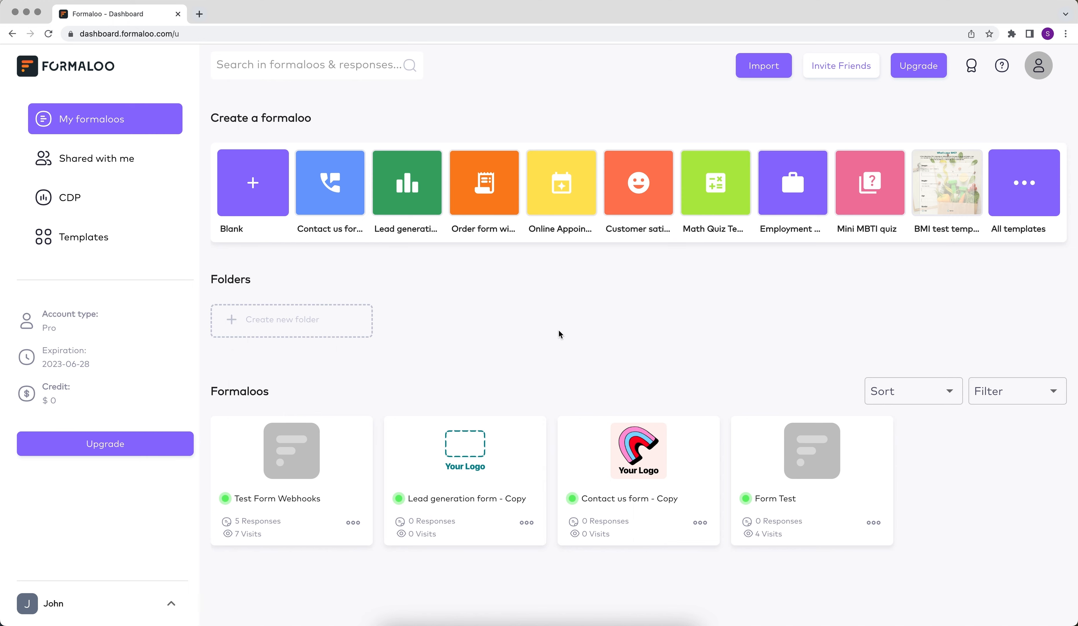
Open Integration & Webhooks in the Test Form Webhooks form options.
left_click(324, 443)
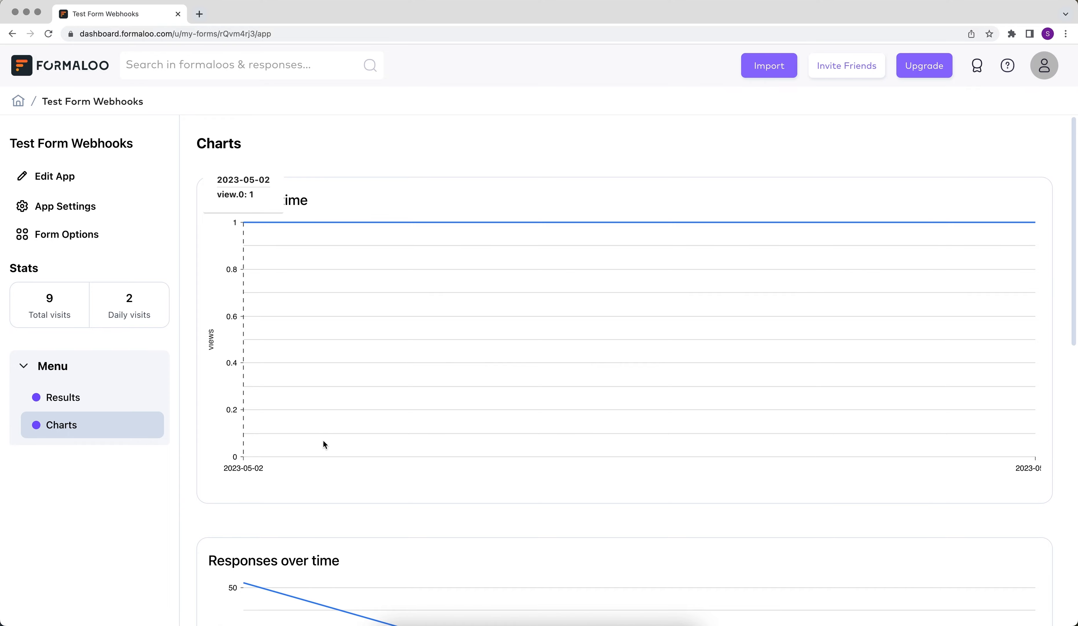
left_click(112, 252)
left_click(238, 330)
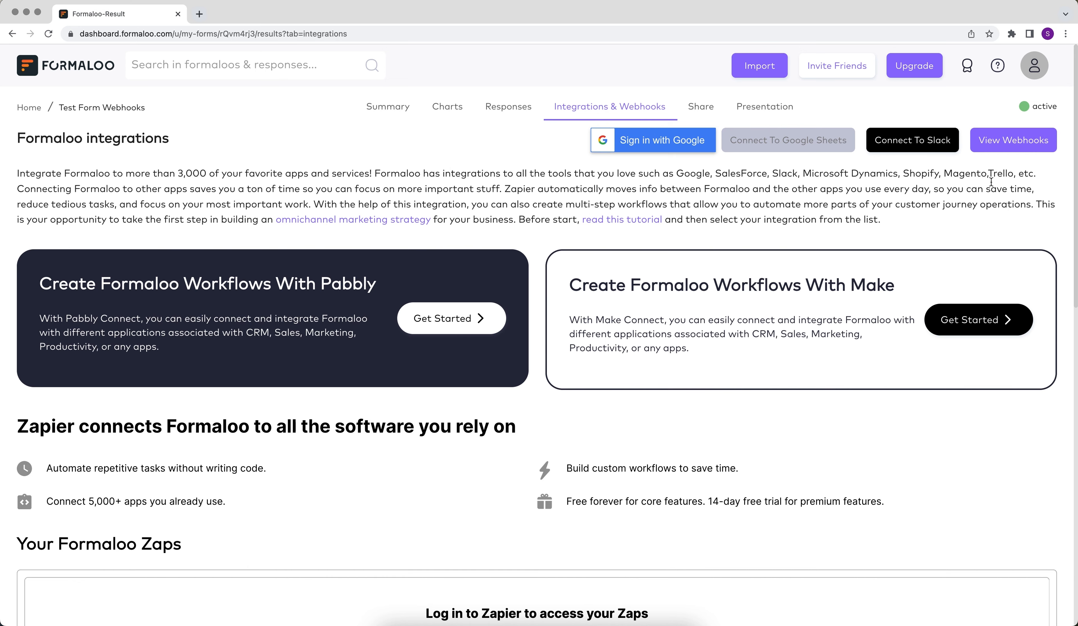
Save a webhook with the ApiX-Drive URL as its endpoint, then submit a test response.
left_click(1016, 146)
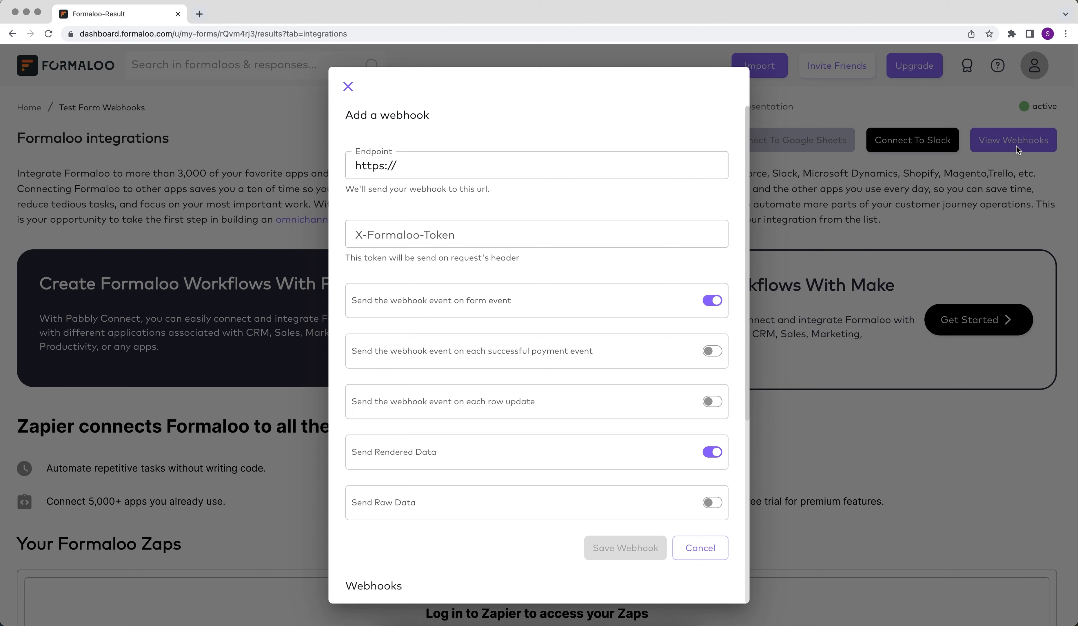
right_click(667, 170)
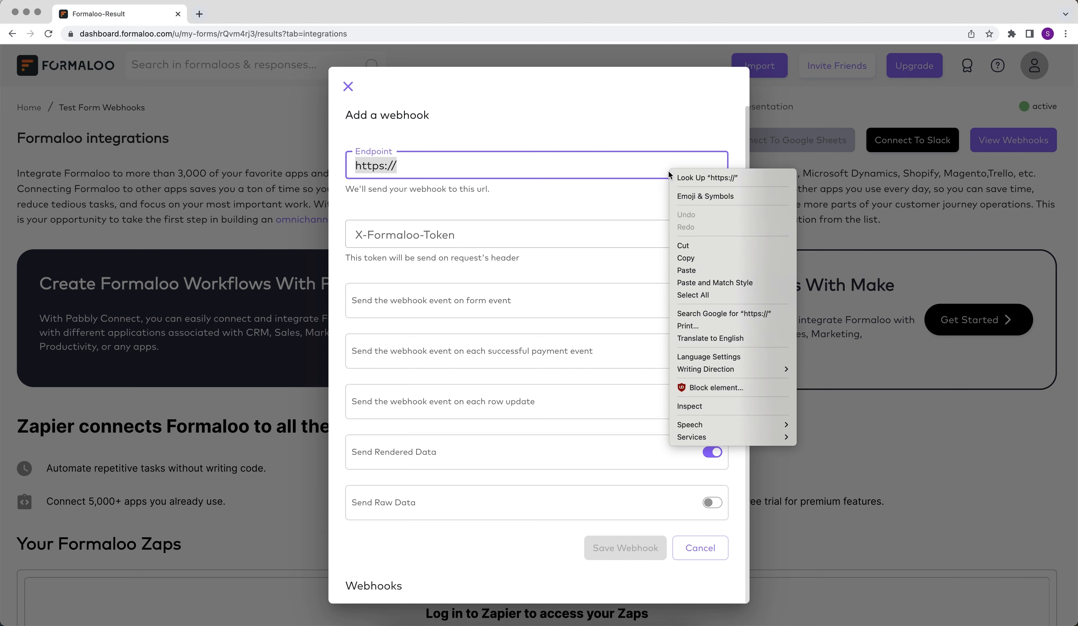
left_click(692, 269)
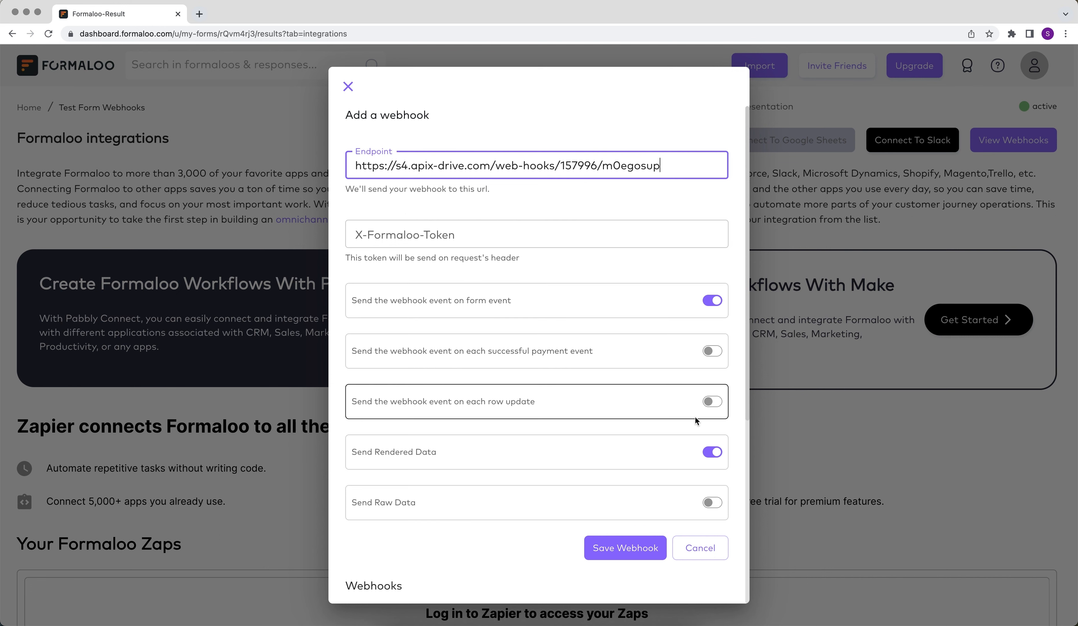
left_click(623, 548)
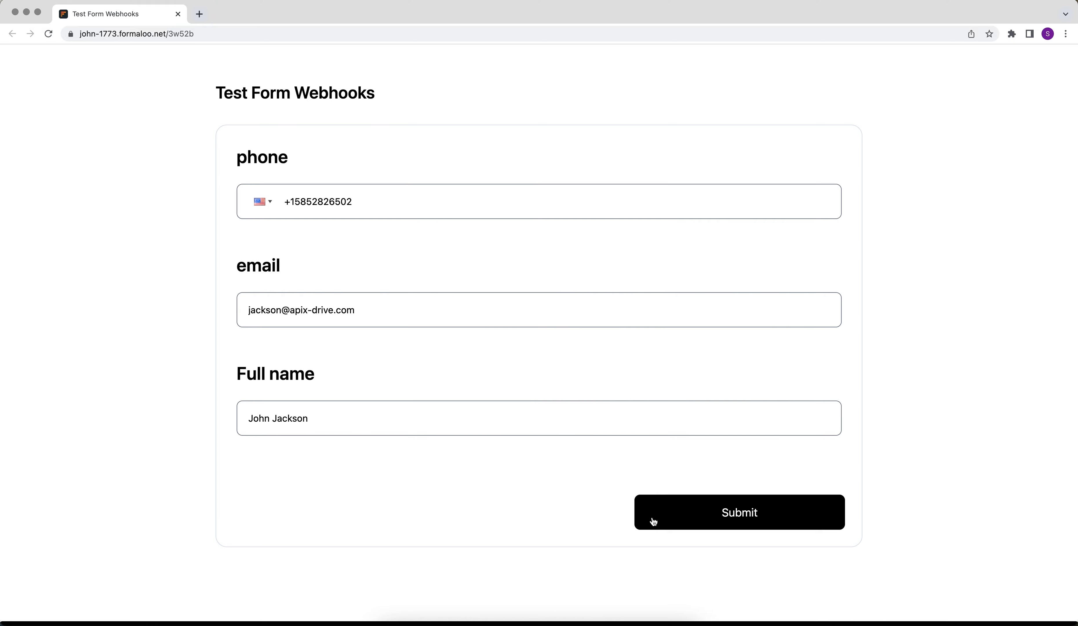
left_click(652, 518)
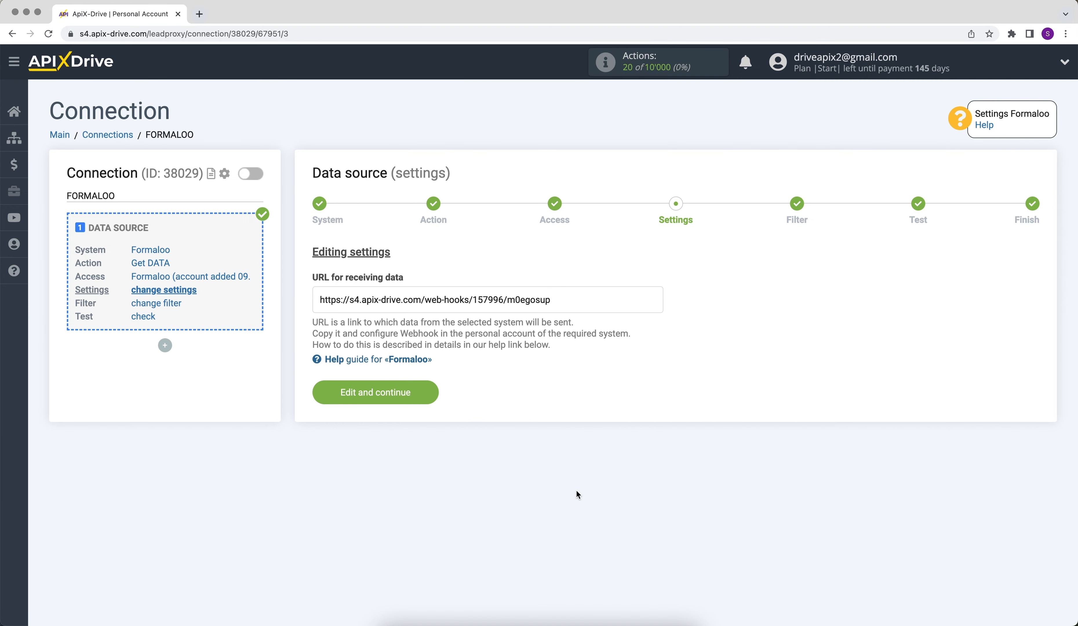
Skip filtering, review the loaded Formaloo test submission fields, and finish the source setup.
left_click(343, 400)
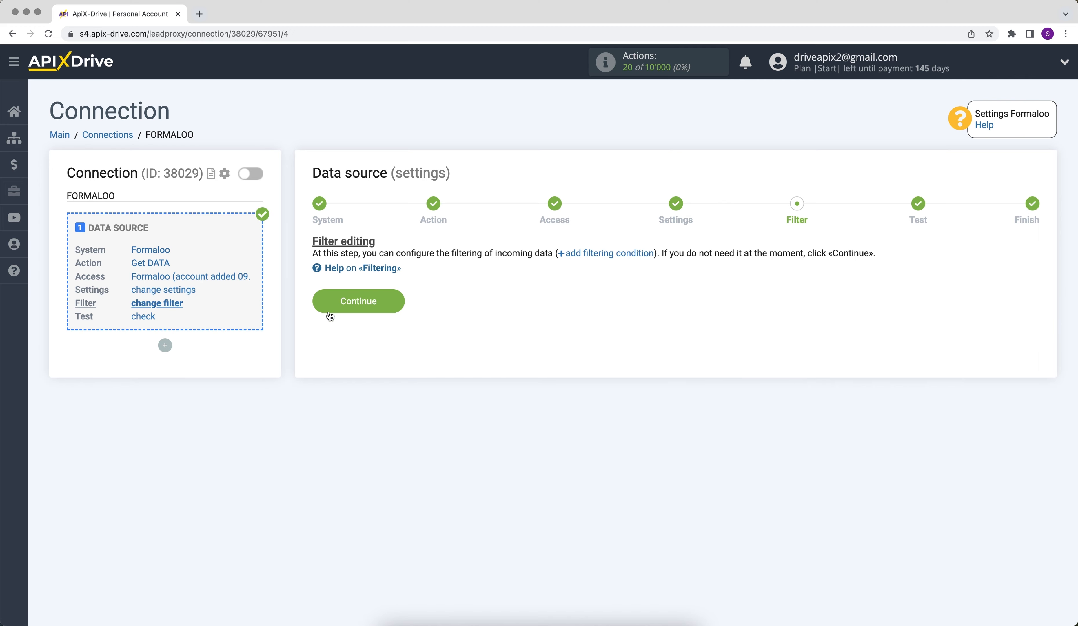
left_click(325, 303)
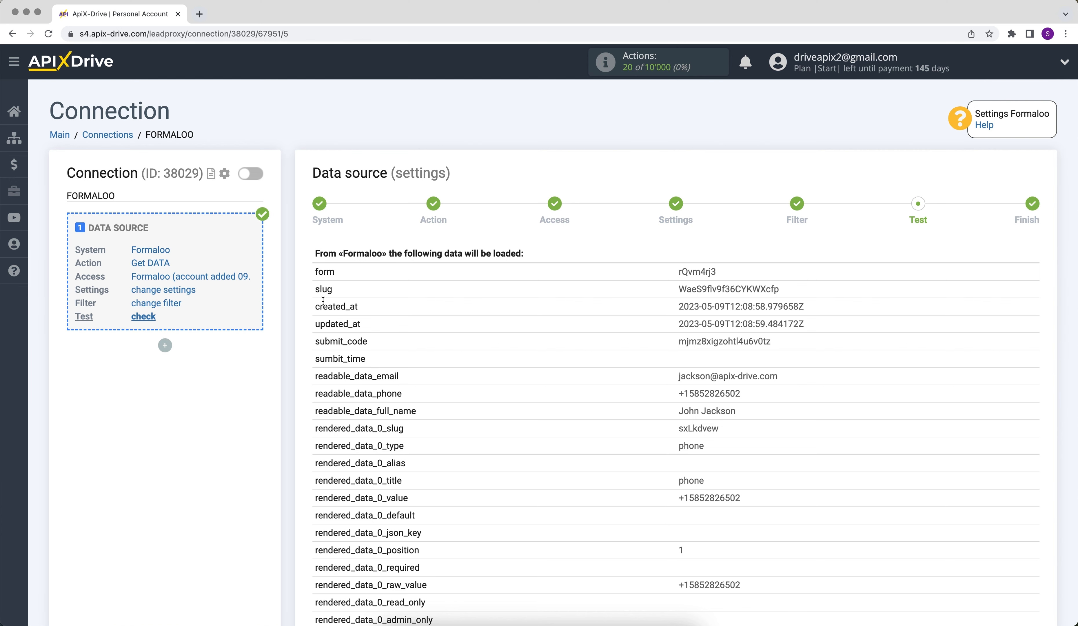
scroll(322, 301, "down", 8)
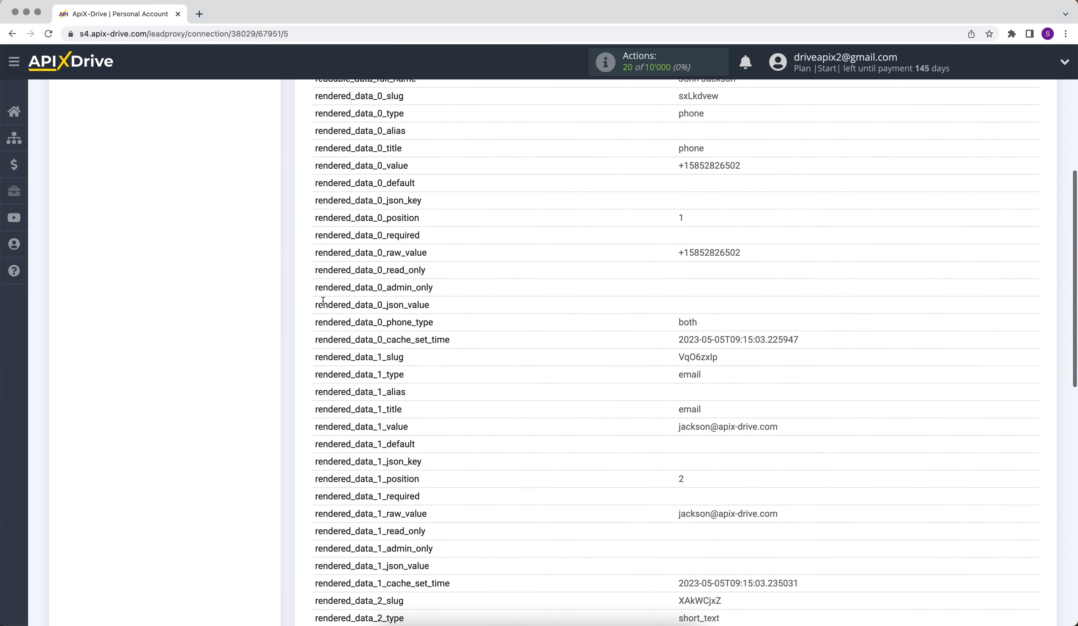
scroll(323, 301, "down", 9)
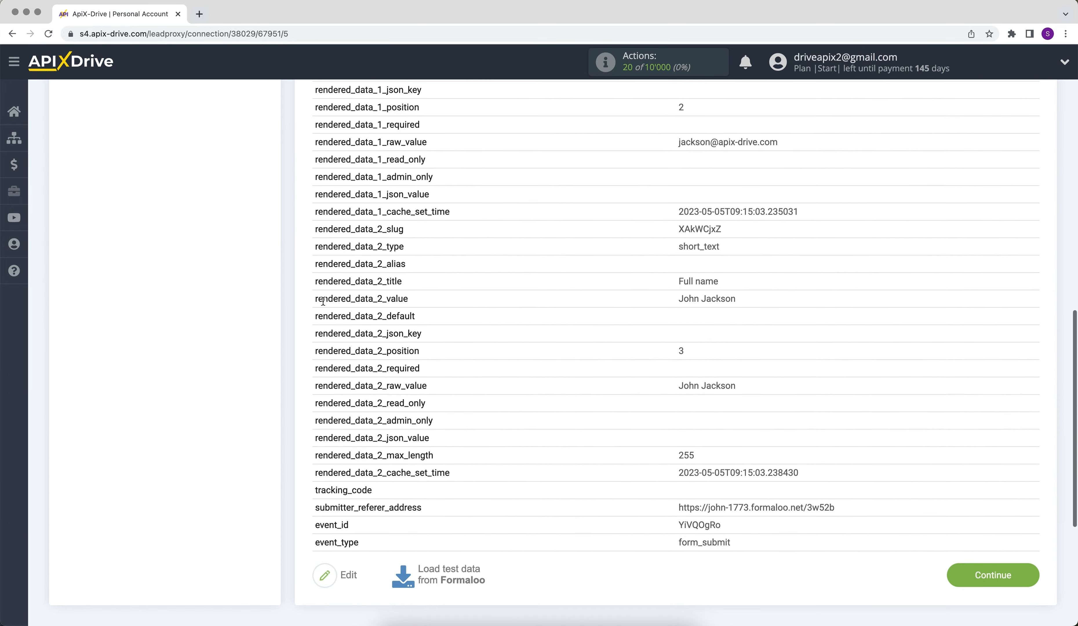
scroll(323, 301, "down", 1)
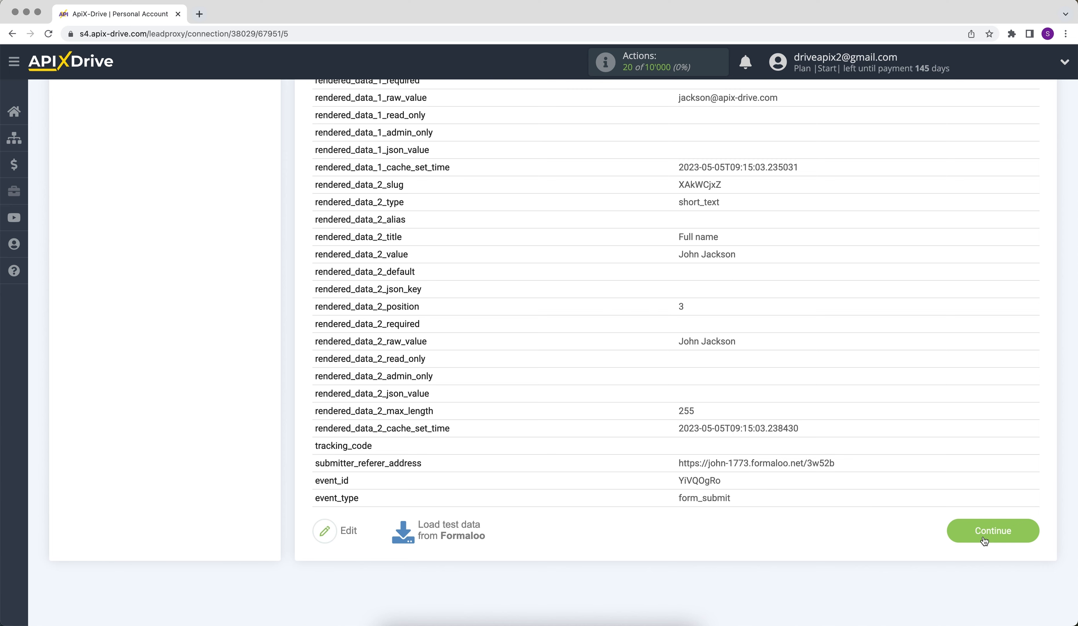
left_click(984, 539)
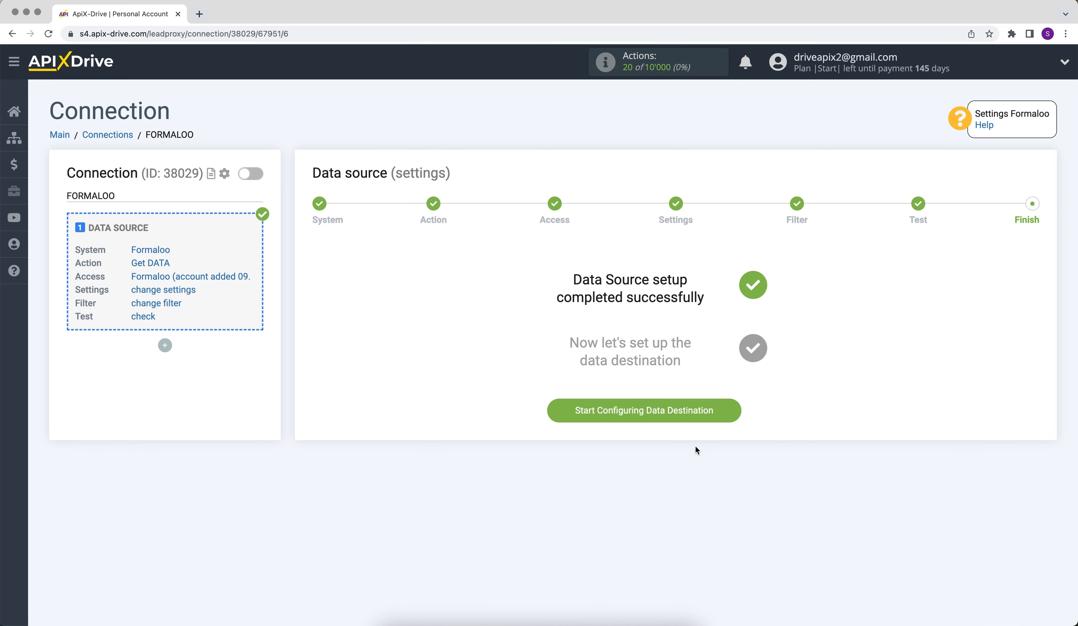
Set Google Sheets as the data destination system.
left_click(636, 411)
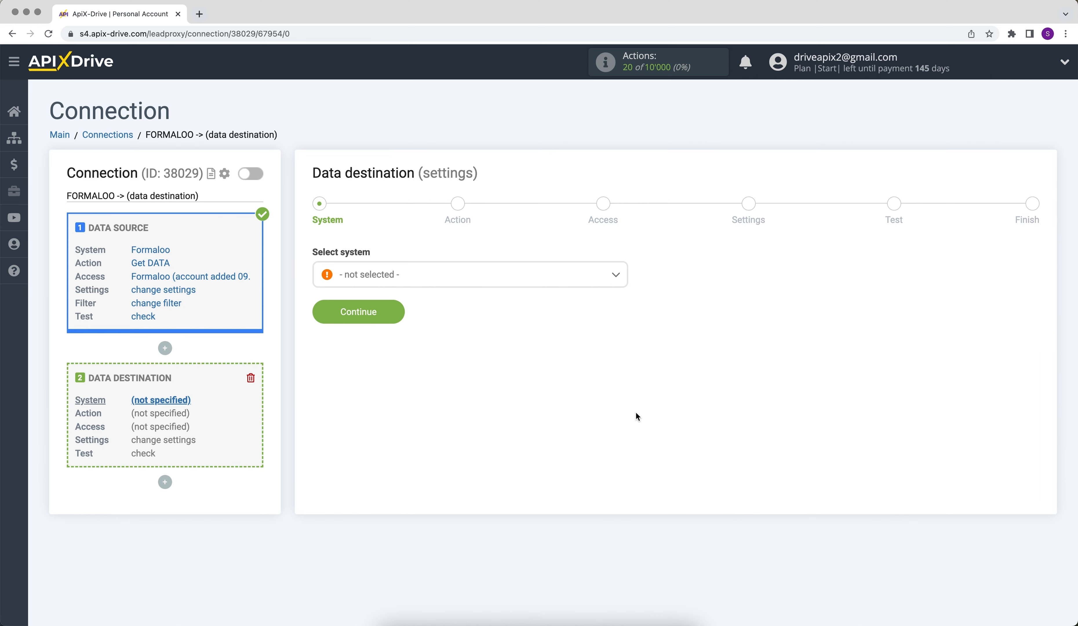
left_click(587, 283)
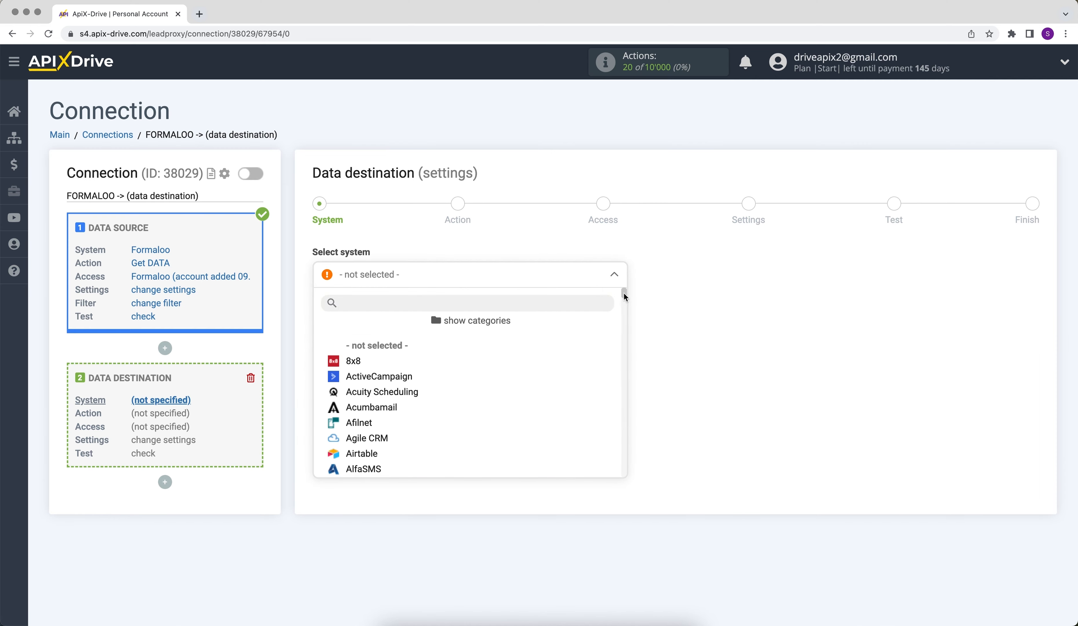
left_click_drag(625, 295, 632, 351)
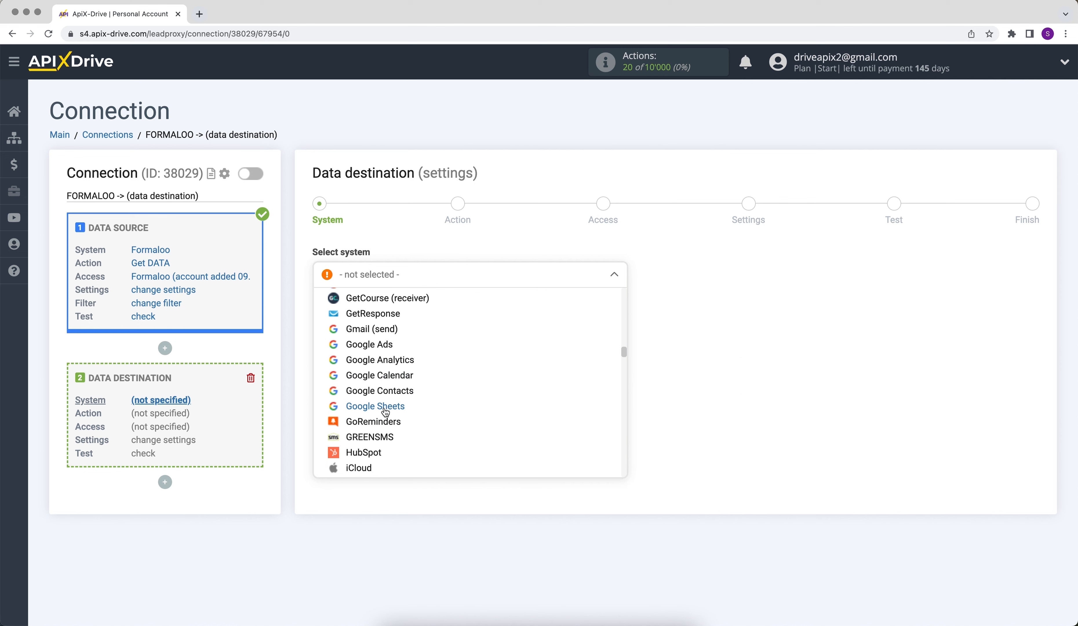
left_click(375, 406)
left_click(325, 316)
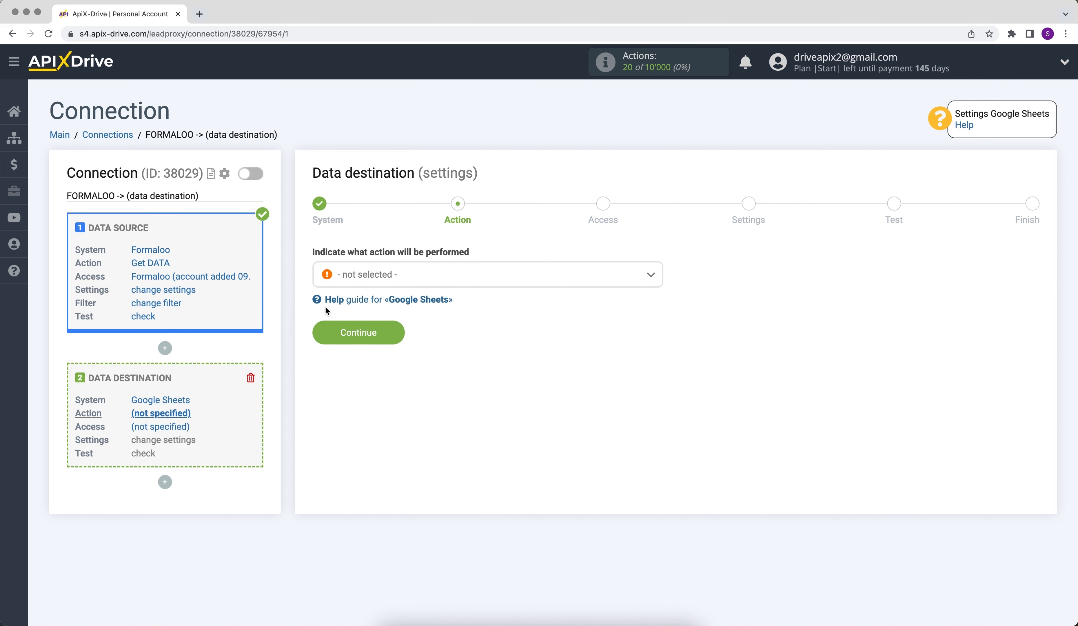
Choose Add ROW as the destination action and start connecting a Google account.
left_click(346, 284)
left_click(357, 346)
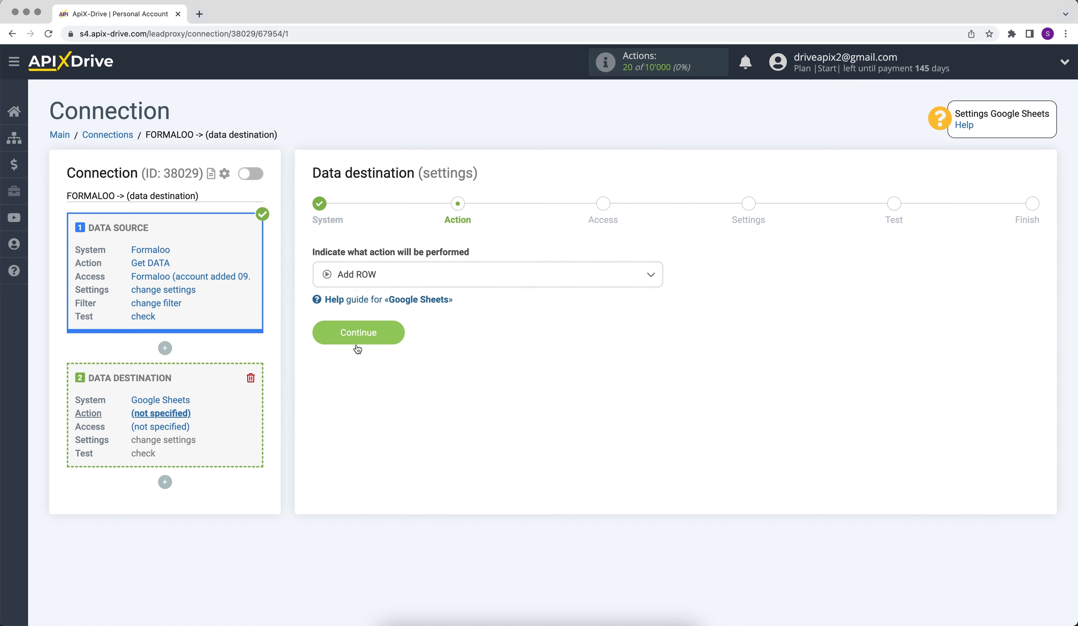
left_click(327, 328)
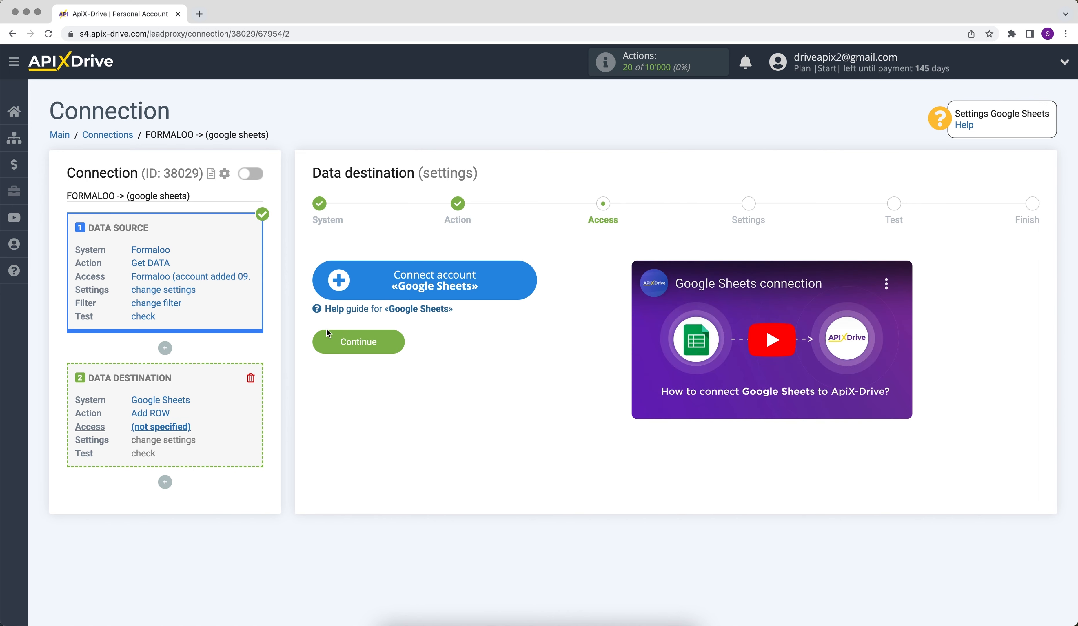
left_click(338, 295)
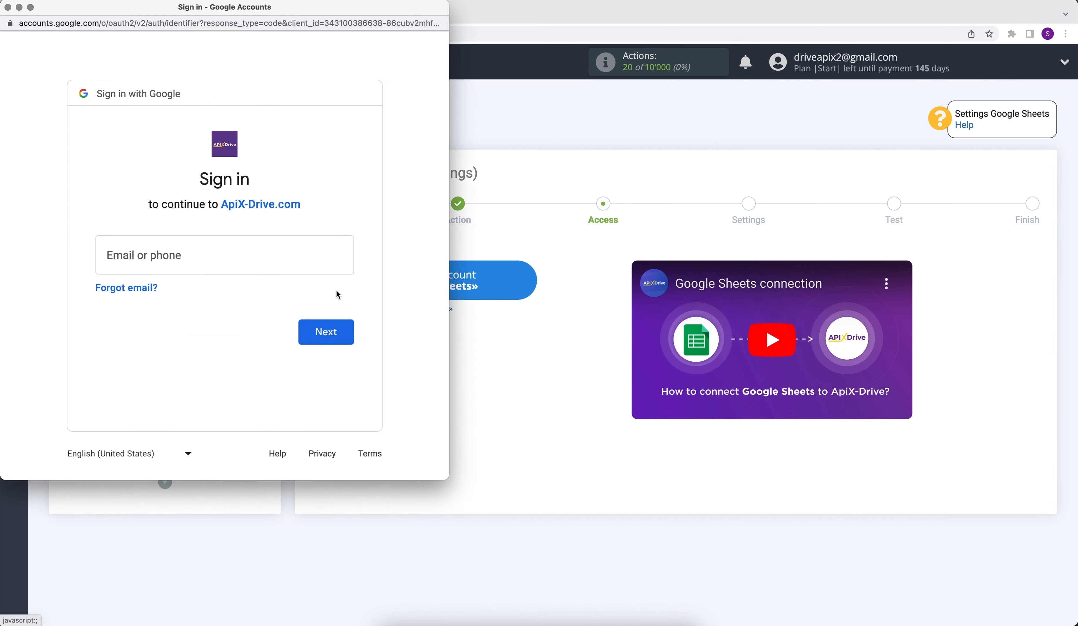
Sign in with the Google account's email and password and grant ApiX-Drive access.
left_click(278, 263)
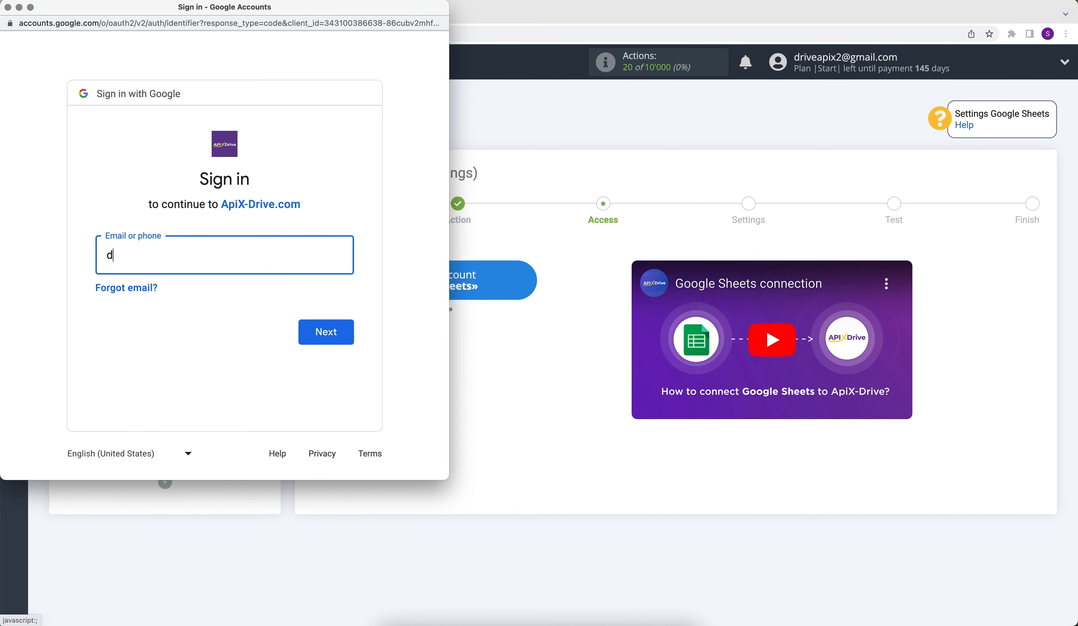
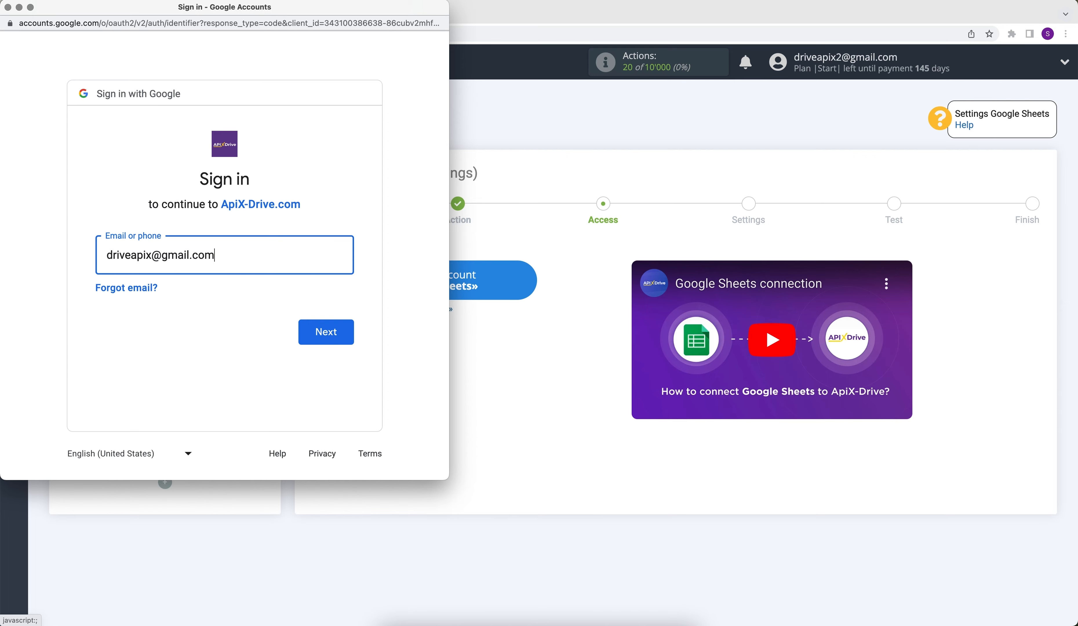
left_click(326, 332)
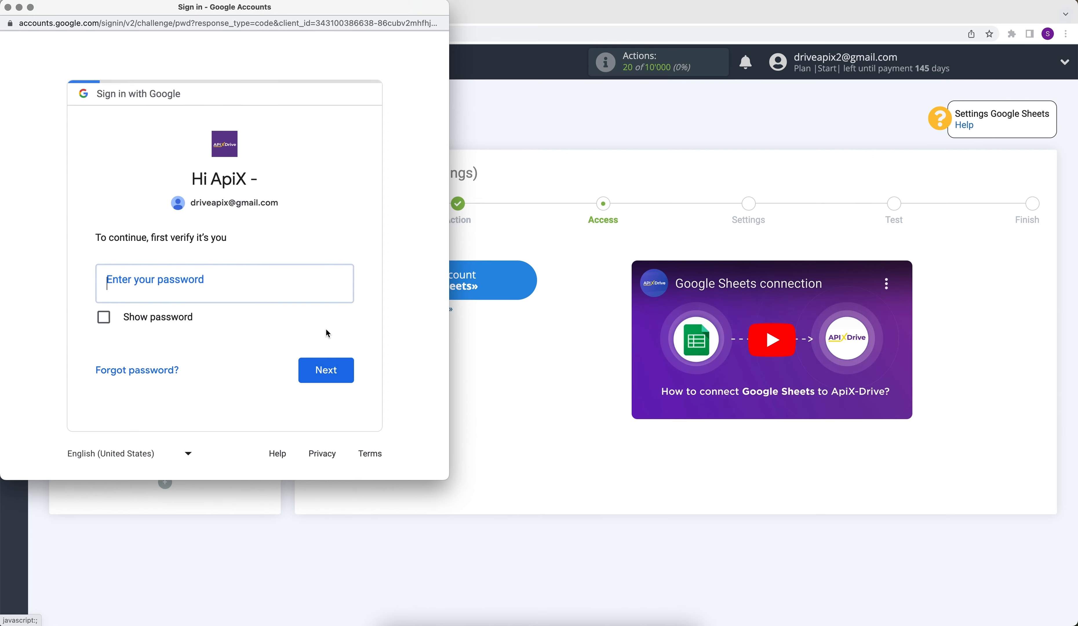
type("•••••••")
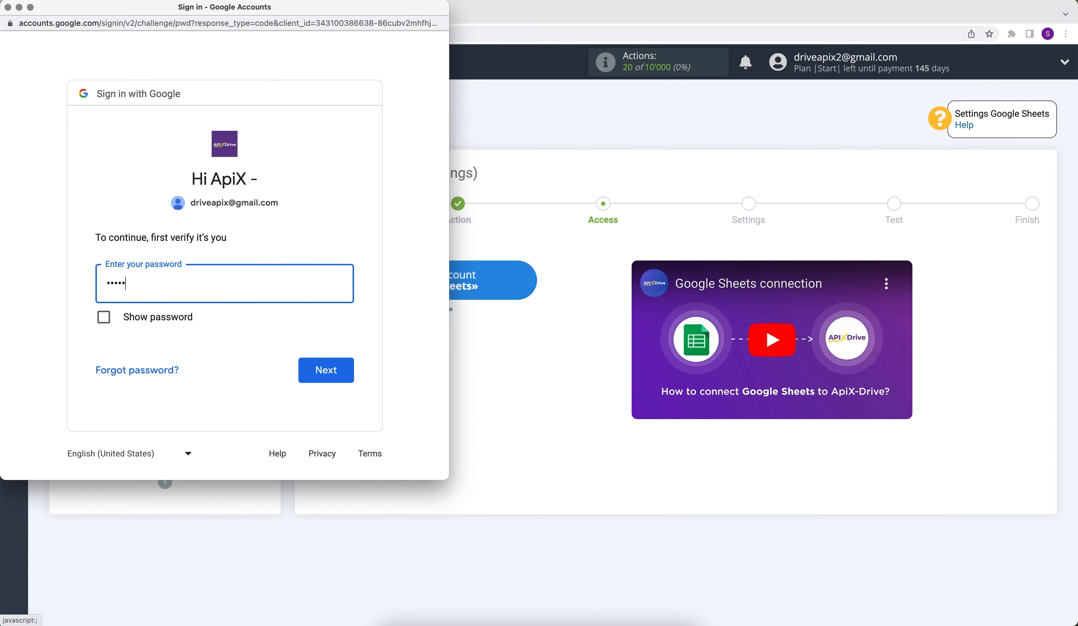
type("•")
left_click(346, 372)
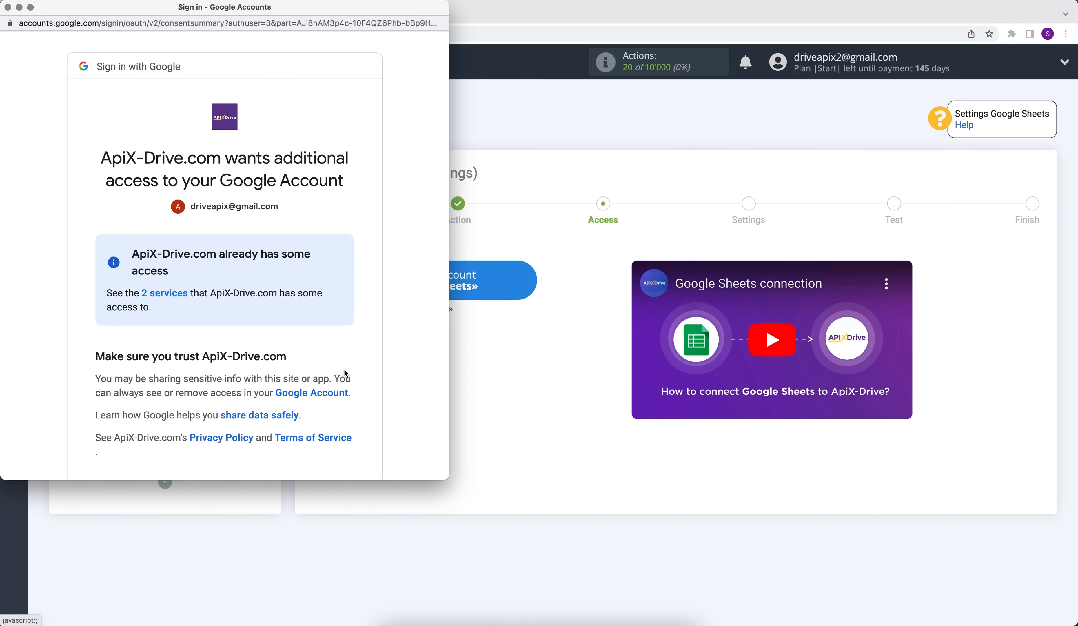
scroll(345, 373, "down", 3)
left_click(303, 429)
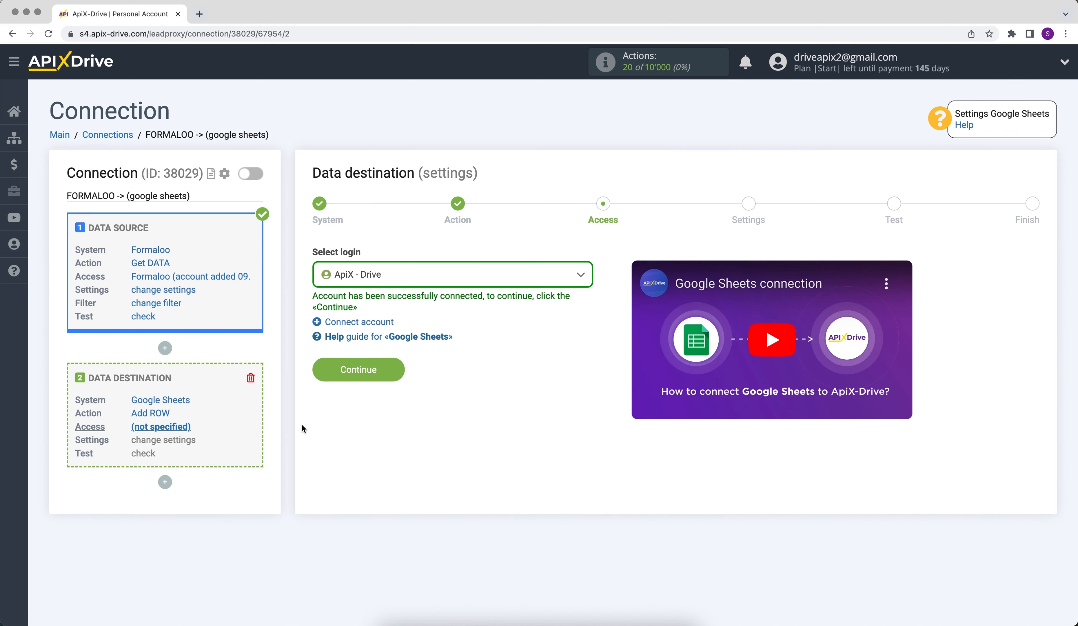
Select the connected Google account as the destination login.
left_click(360, 277)
left_click(363, 362)
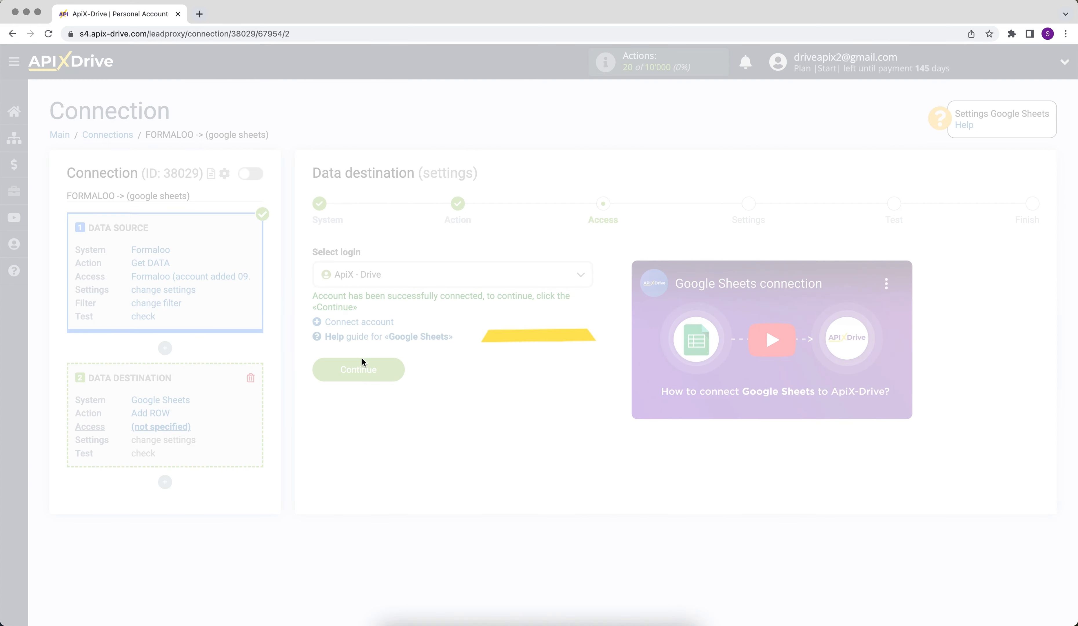
left_click(334, 366)
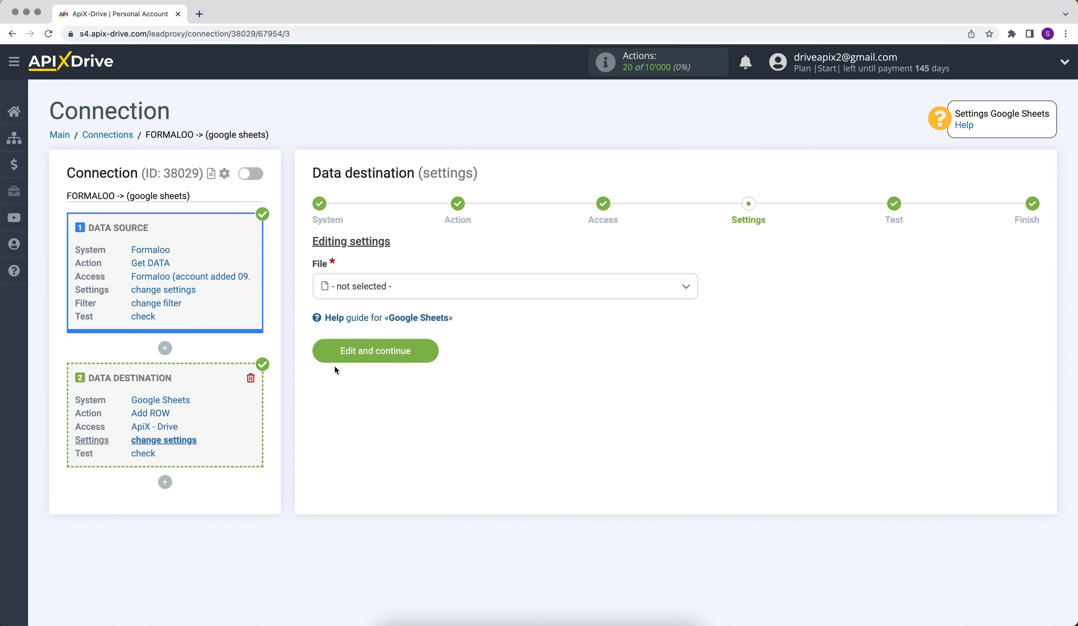
Choose the ApiX-Drive spreadsheet file and sheet 1 as the target.
left_click(358, 287)
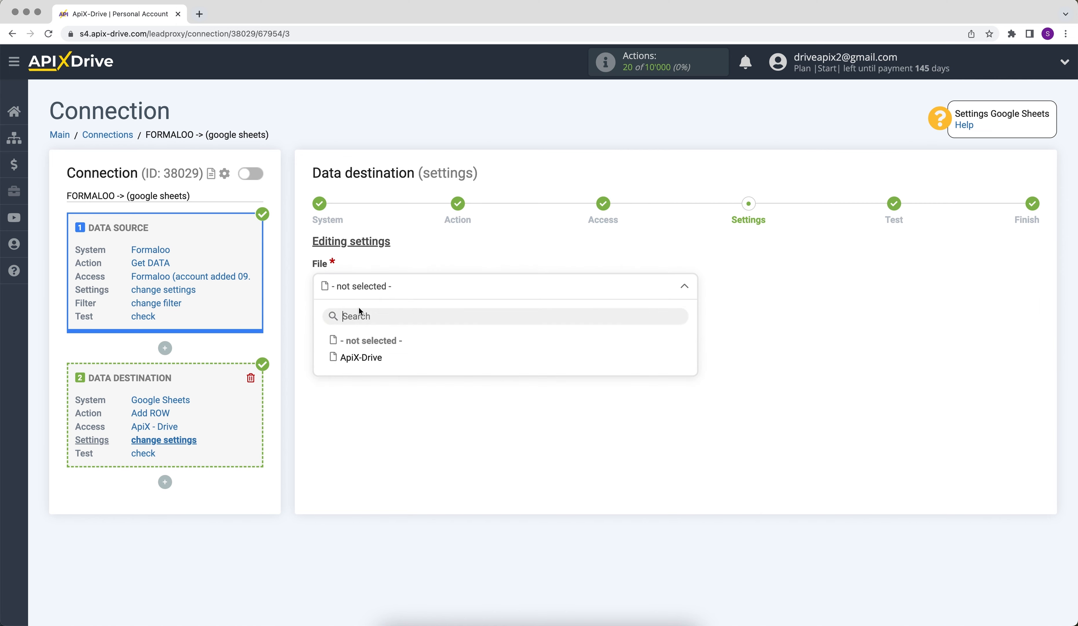
left_click(356, 356)
left_click(346, 346)
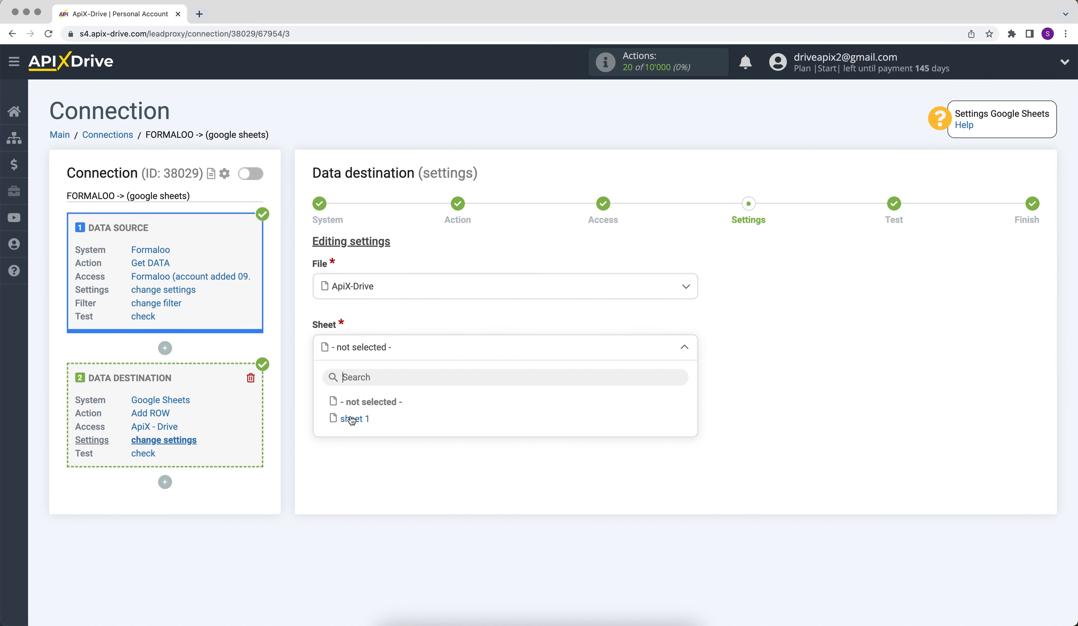
left_click(351, 418)
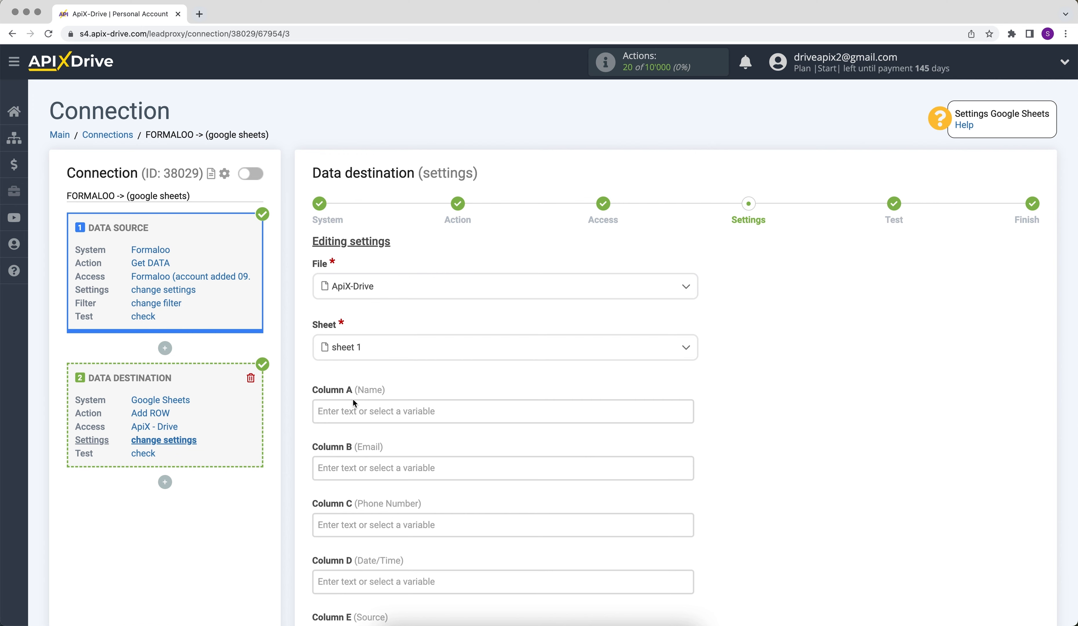
Map columns A–D to readable_data_full_name, readable_data_email, readable_data_phone and created_at.
left_click(353, 402)
left_click_drag(686, 252, 671, 280)
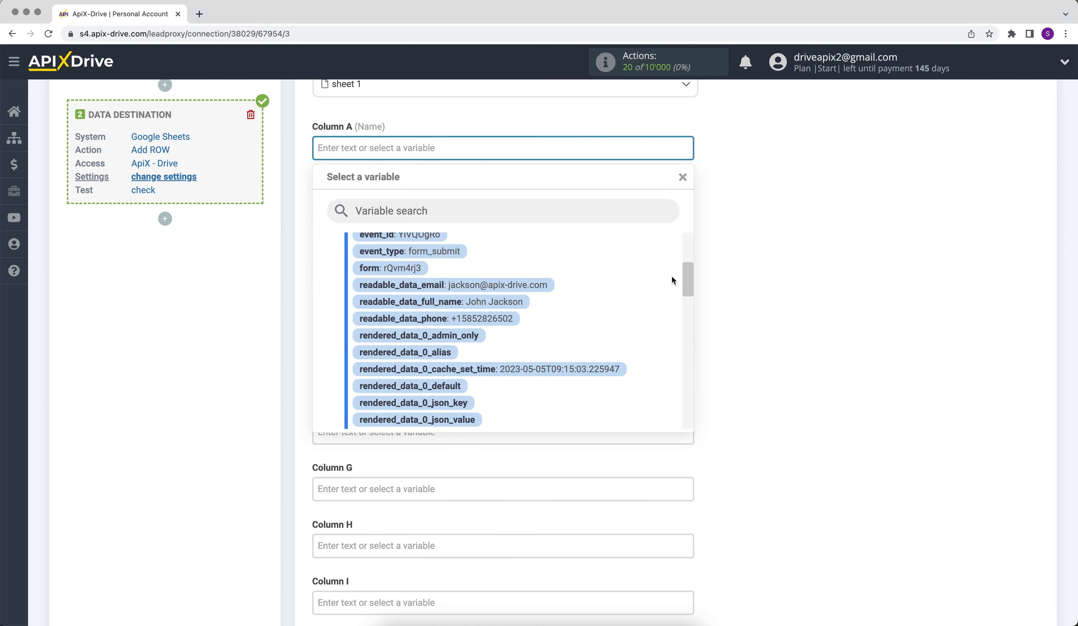
left_click(514, 303)
left_click(502, 211)
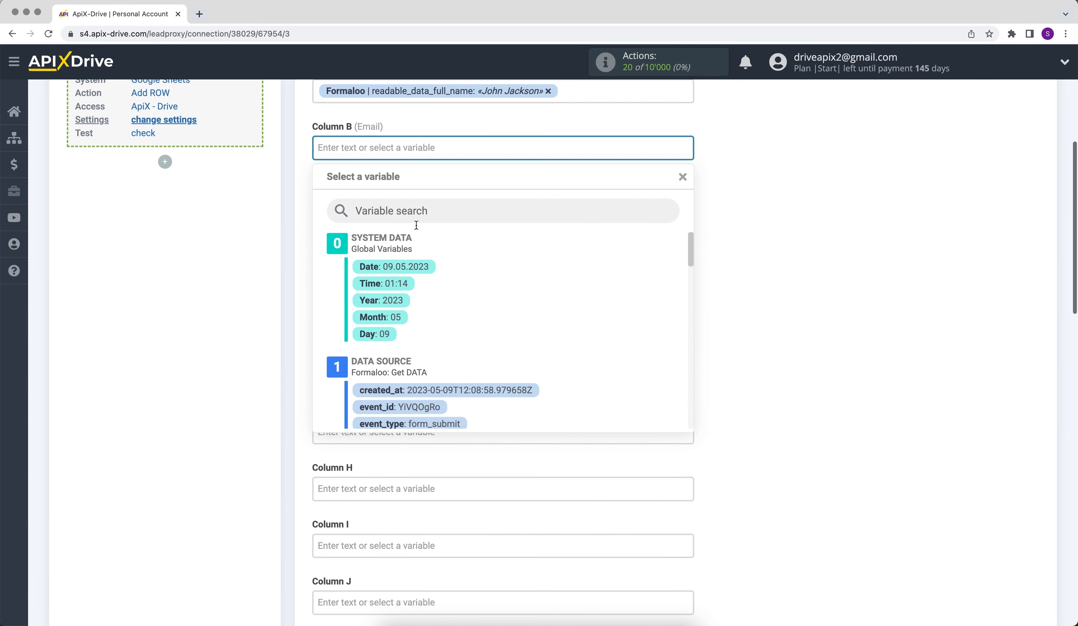
left_click_drag(687, 248, 694, 275)
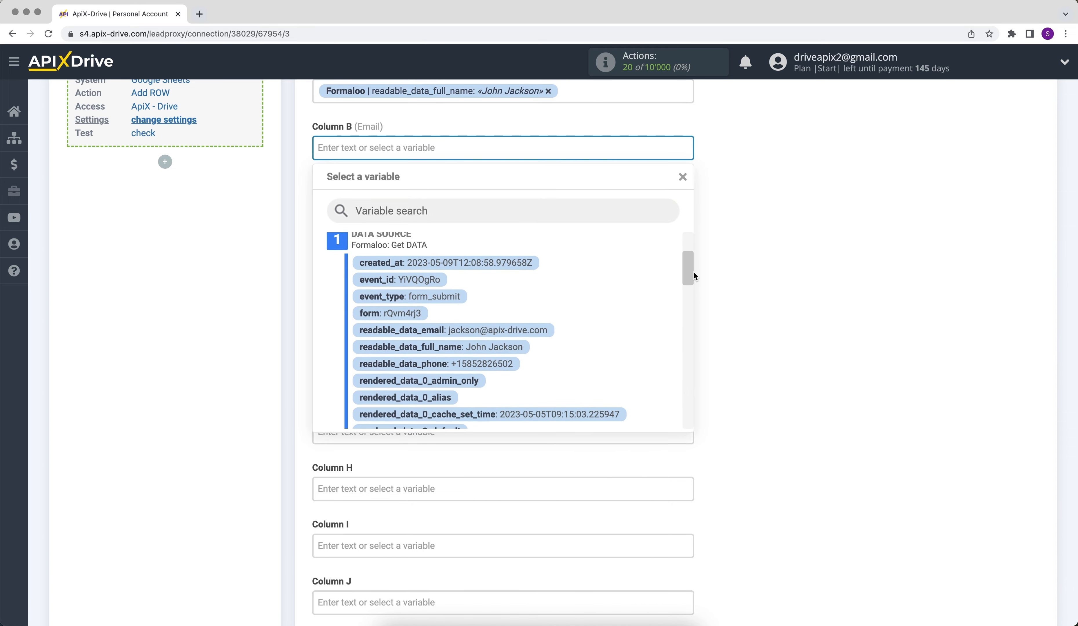
left_click(505, 313)
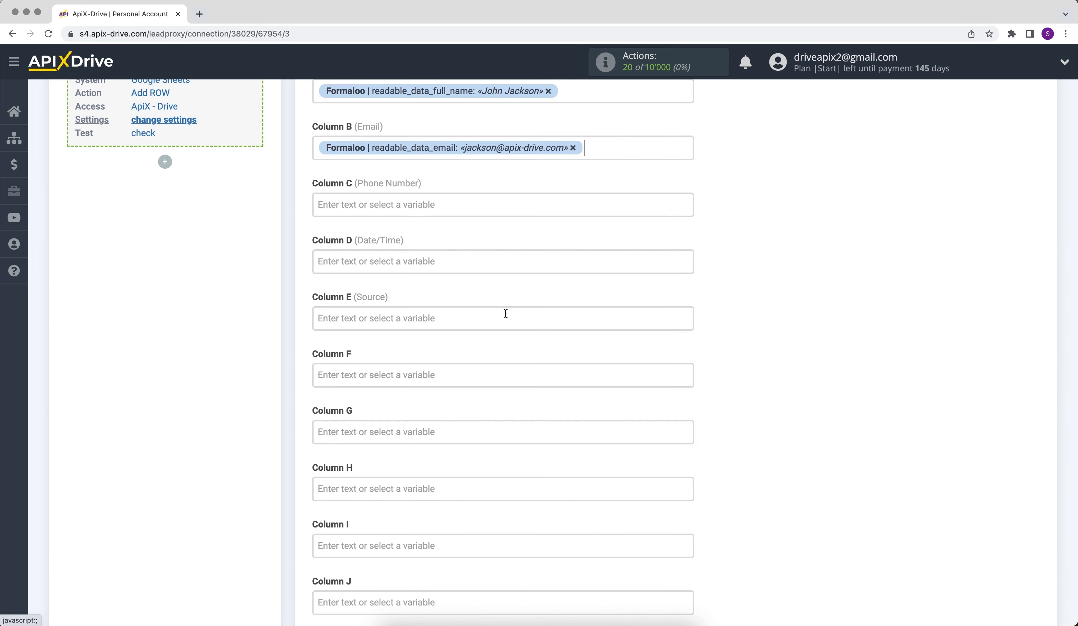
left_click(389, 200)
left_click_drag(685, 250, 686, 267)
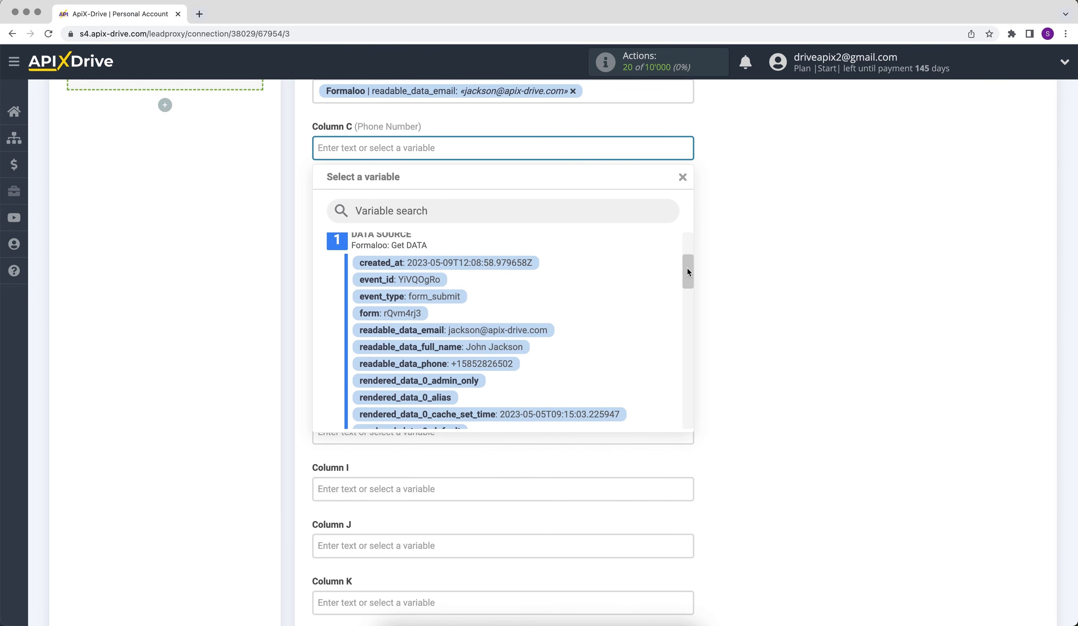
left_click(503, 362)
left_click(412, 206)
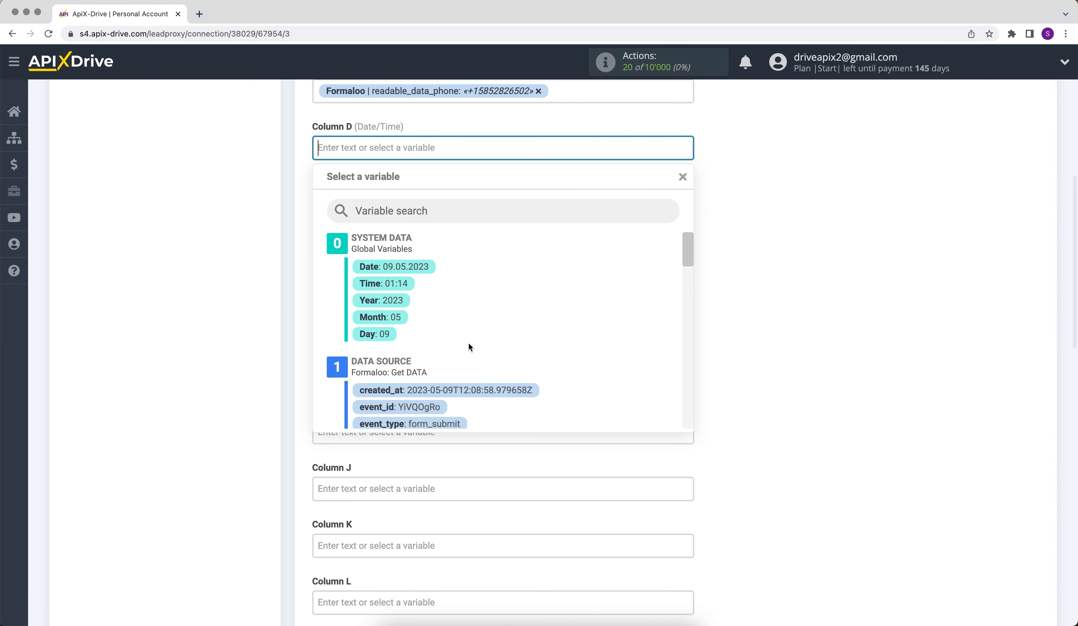
left_click(479, 390)
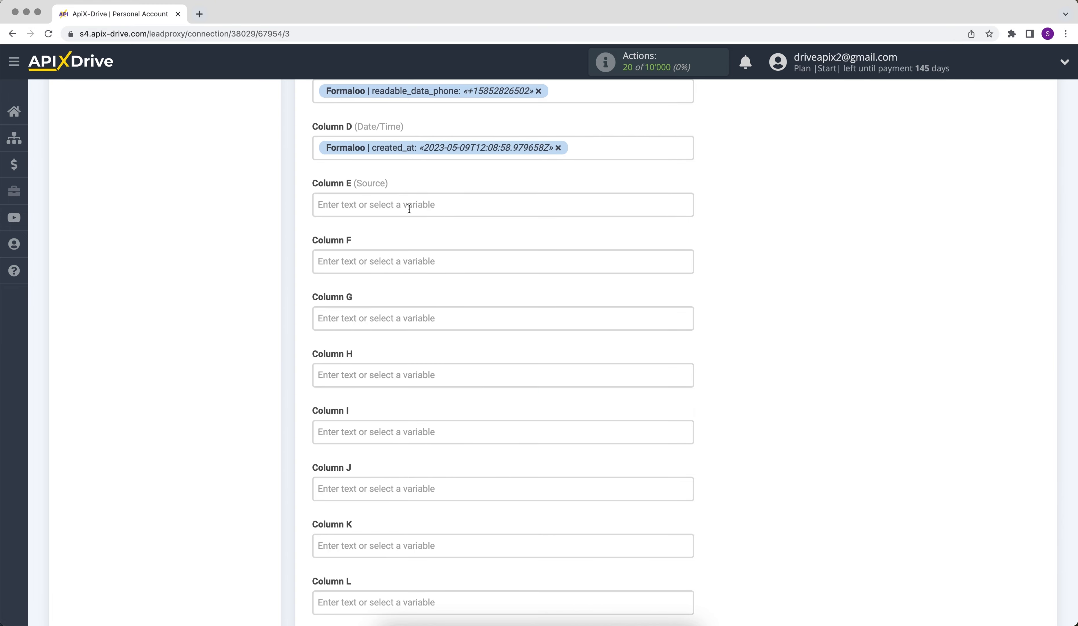
Fill Column E with the text "New data from Formaloo".
left_click(409, 208)
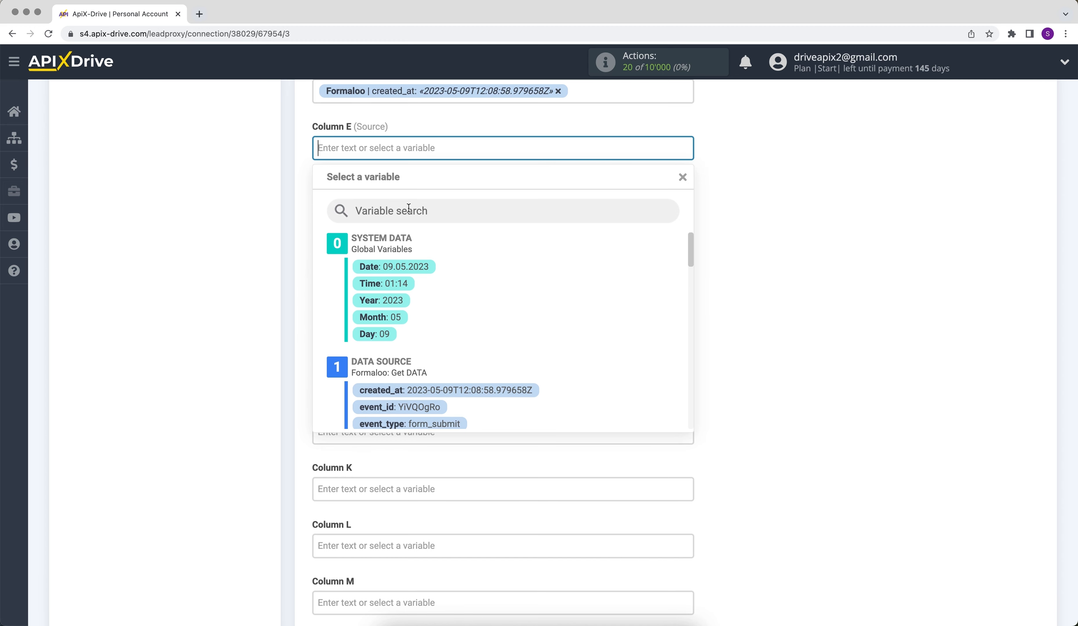
type("New data from Formaloo")
left_click(783, 243)
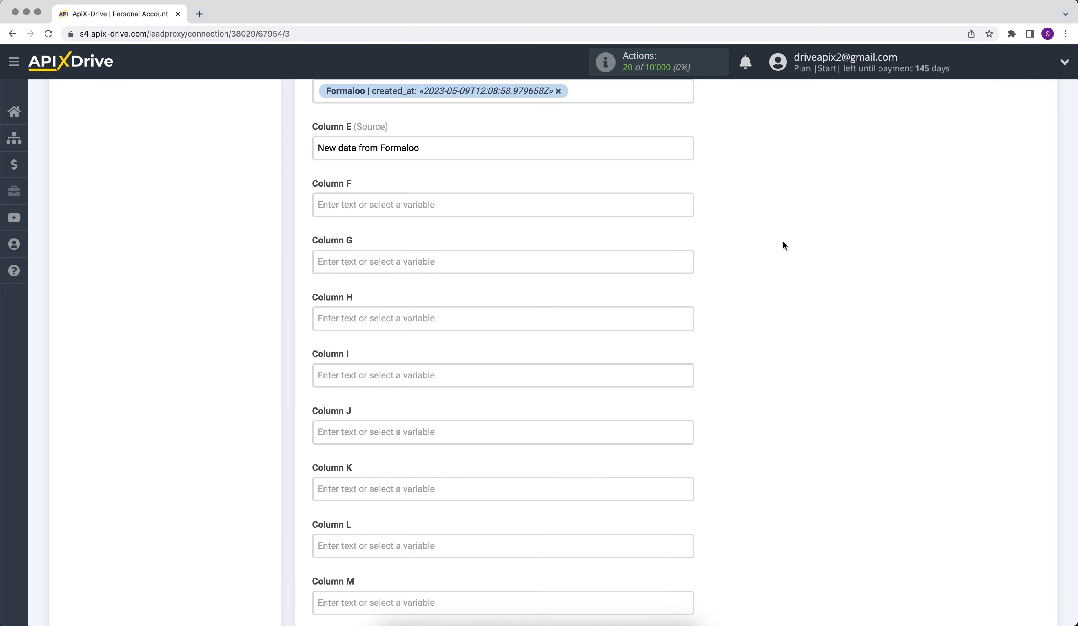
scroll(783, 243, "down", 8)
scroll(782, 245, "down", 7)
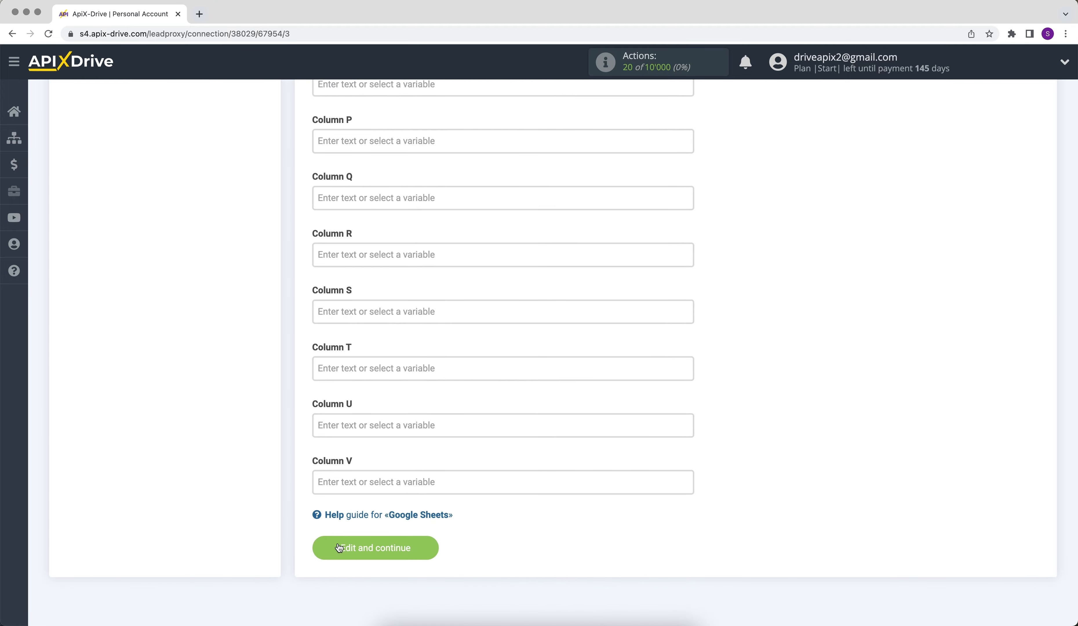
Save the mapping, send a test row to Google Sheets, and proceed to Finish.
left_click(339, 548)
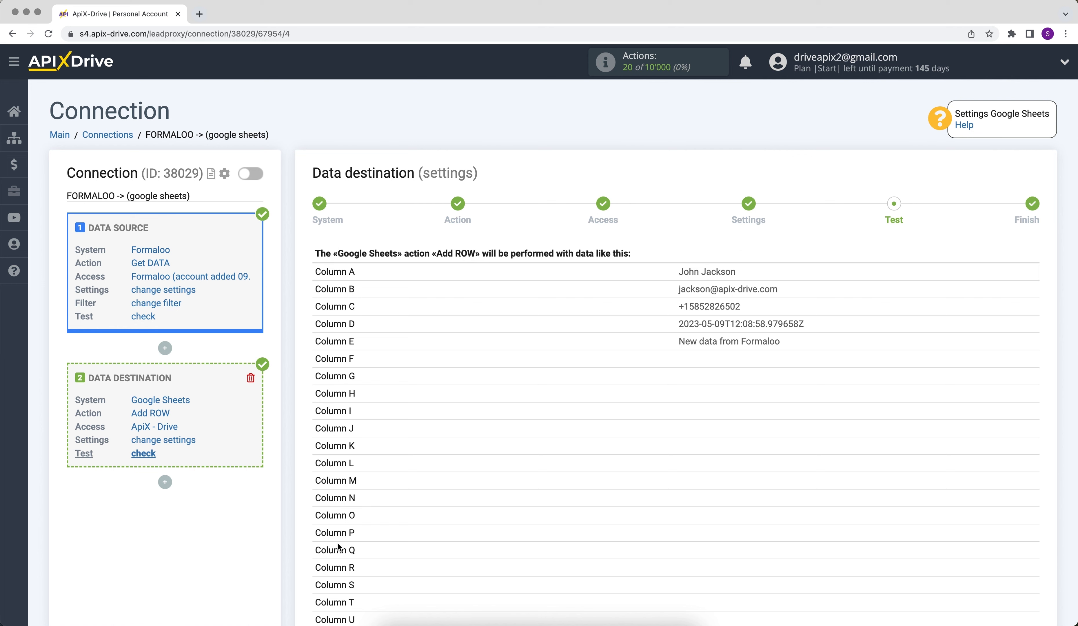
scroll(338, 547, "down", 3)
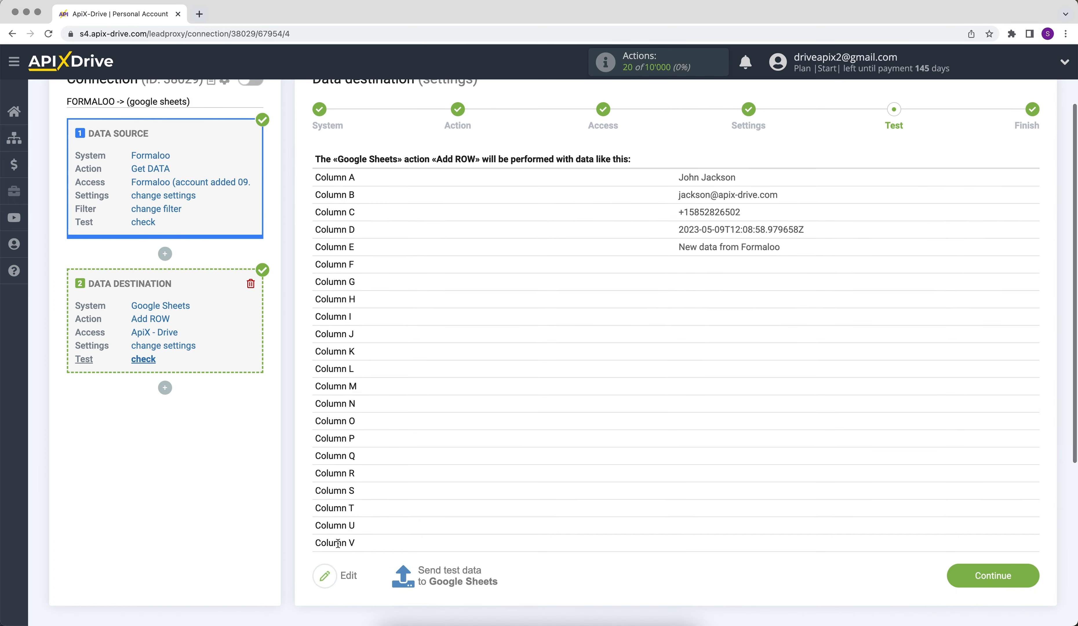
left_click(428, 570)
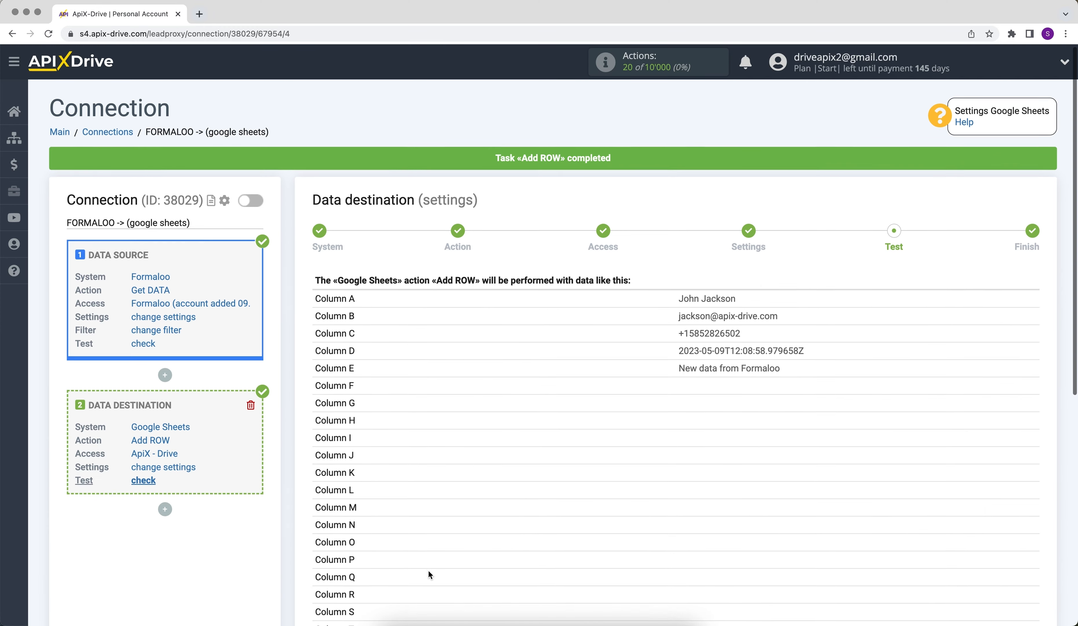
scroll(428, 571, "down", 3)
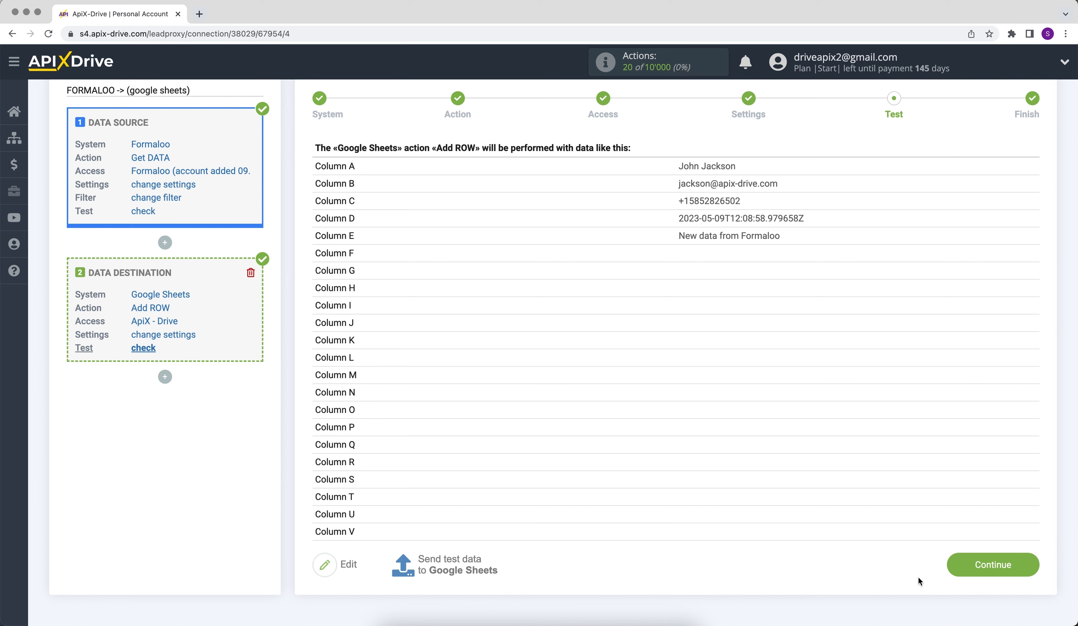
left_click(962, 564)
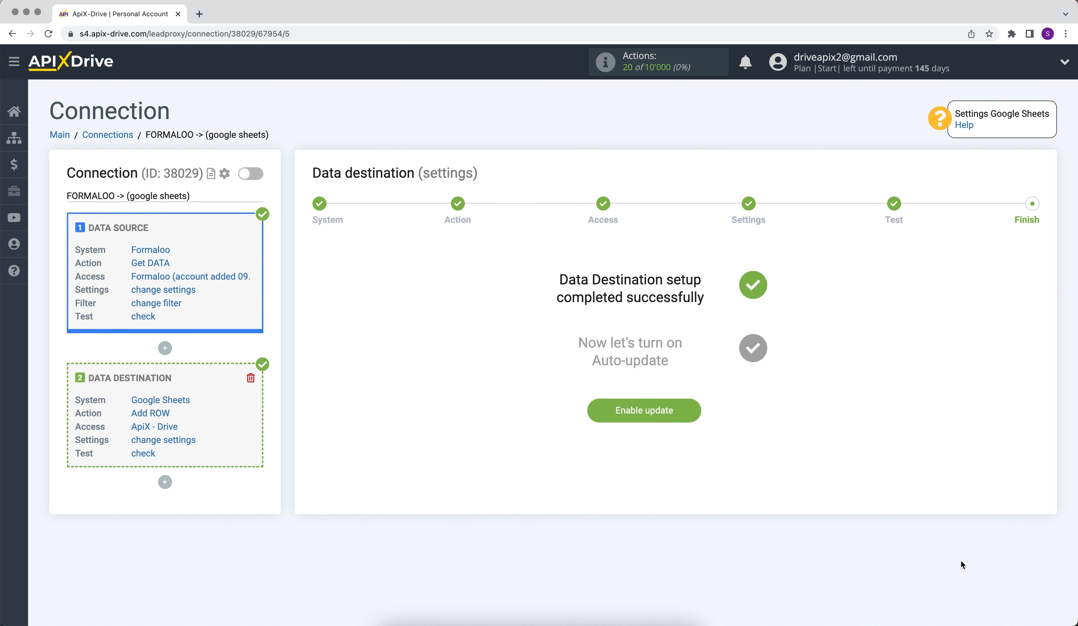
Enable auto update and set the connection's update interval to 5 minutes.
left_click(627, 417)
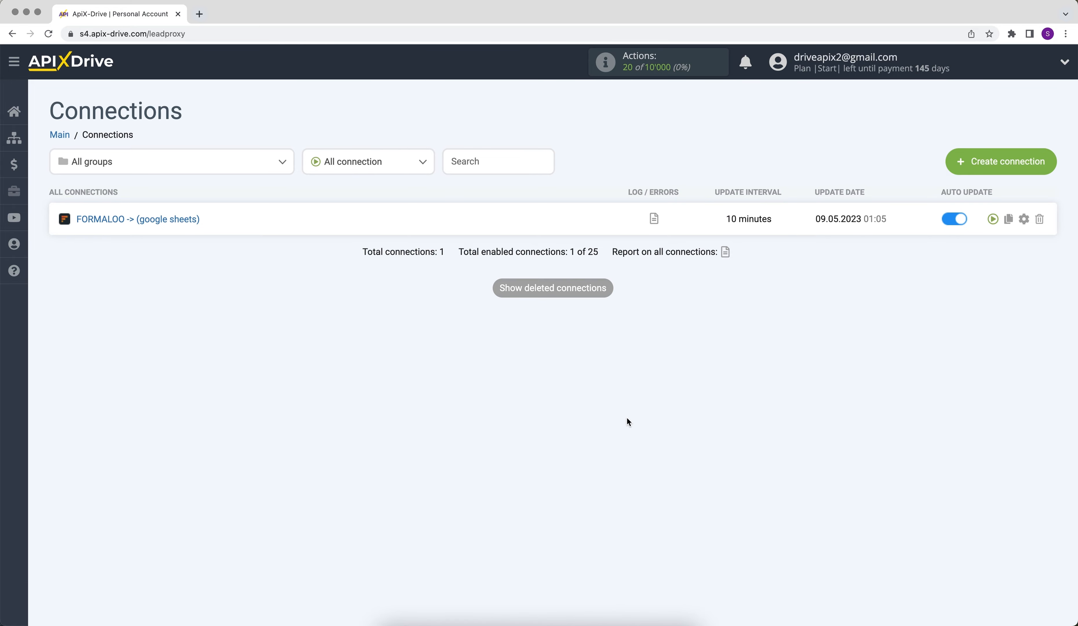
left_click(1024, 220)
left_click(631, 340)
left_click(632, 324)
left_click(528, 418)
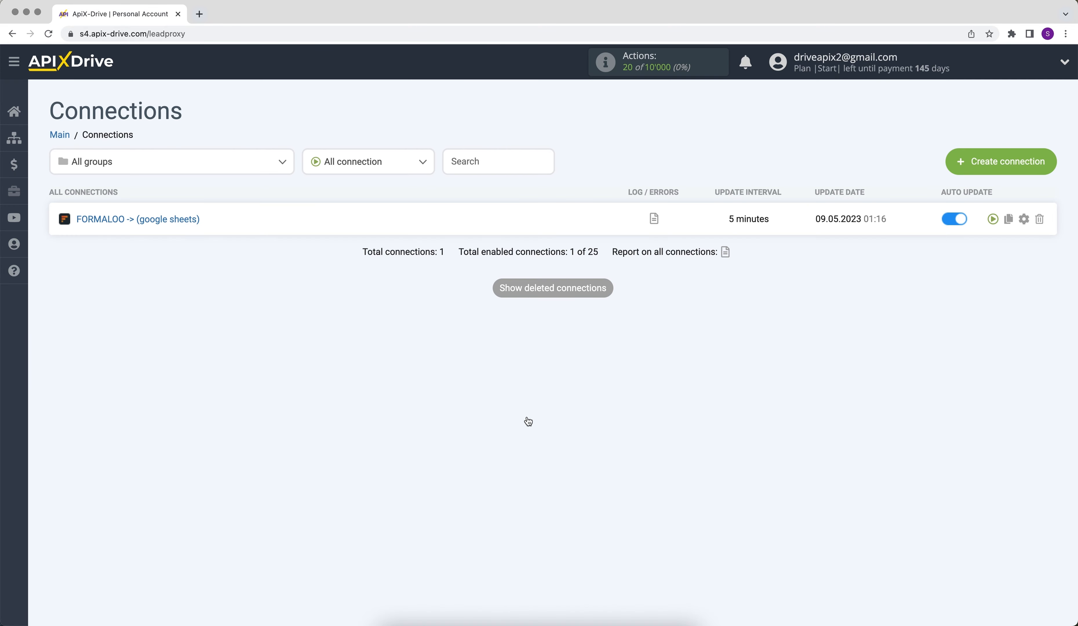